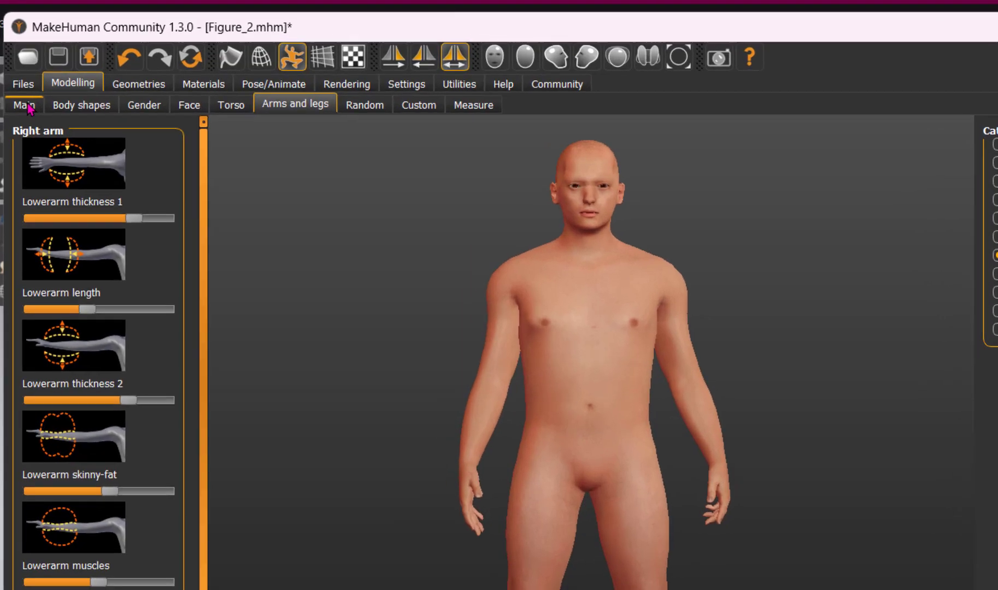
# - Show the Main modelling page with Figure_2's macro sliders for gender, age, muscle, weight and height
pyautogui.click(23, 93)
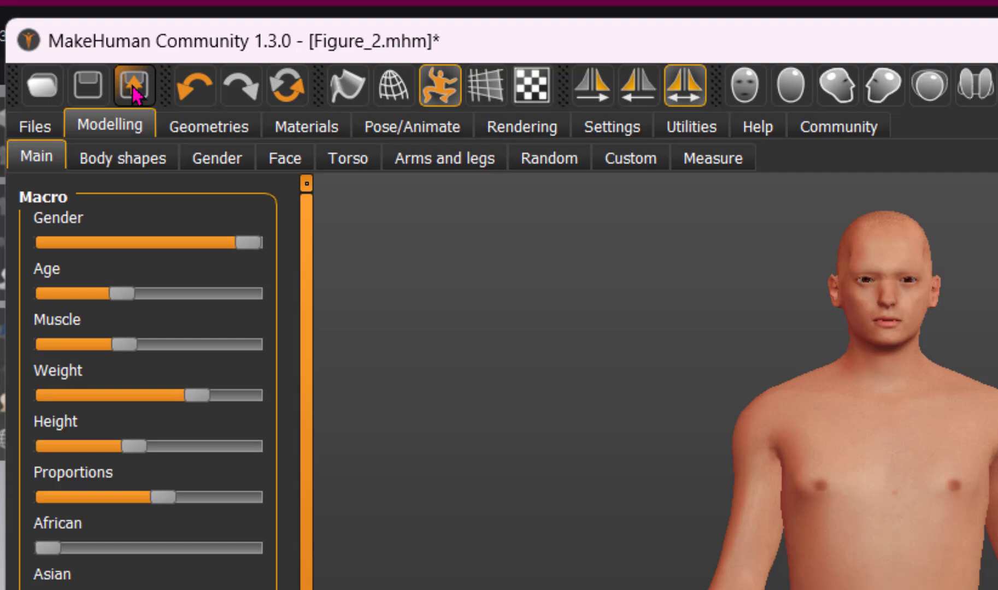
# - Review Figure_2's Filmbox FBX export settings, then move on to the Pose/Animate Skeleton options
pyautogui.click(135, 90)
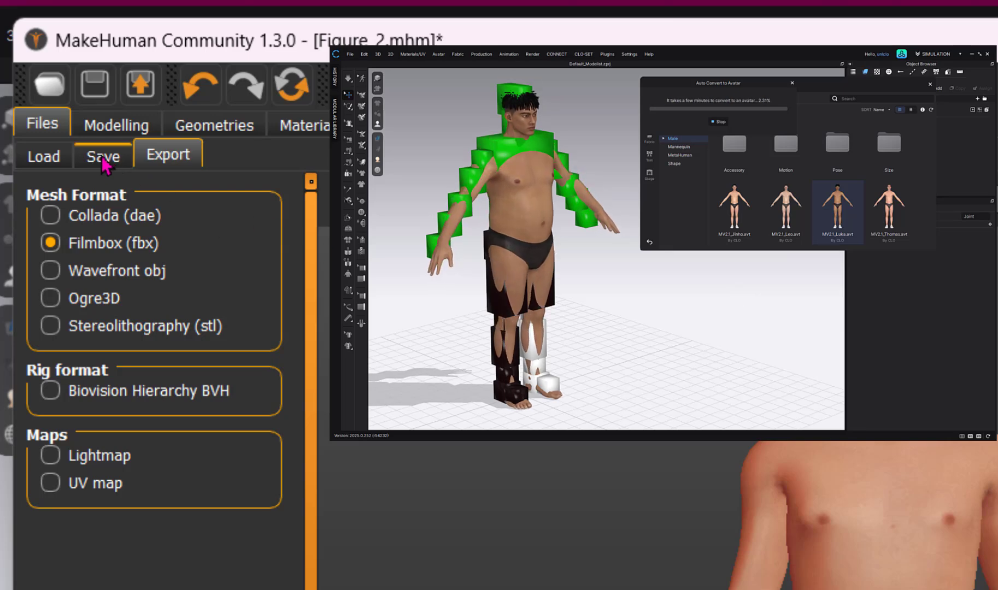
pyautogui.click(48, 156)
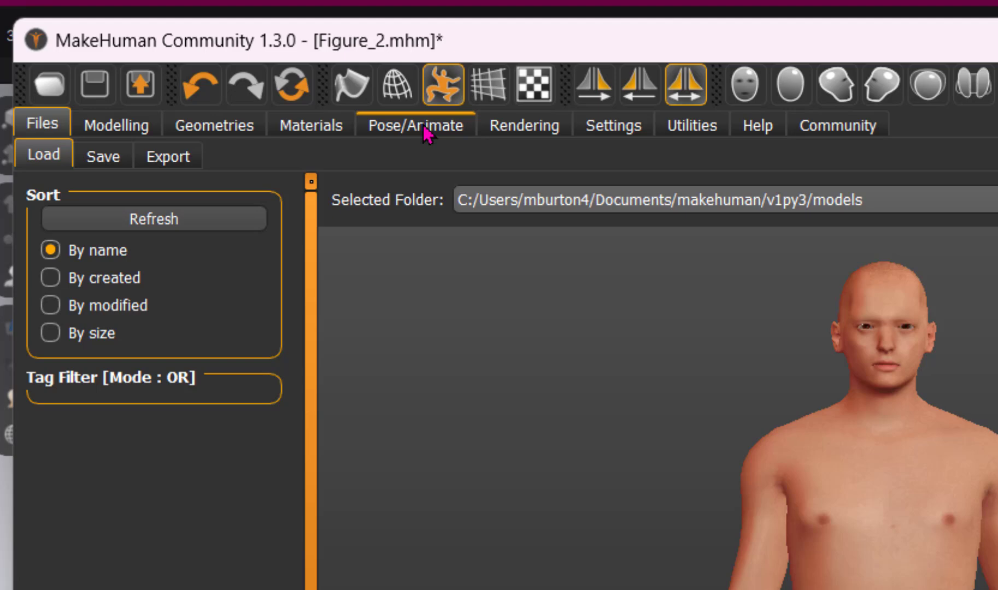
pyautogui.click(424, 126)
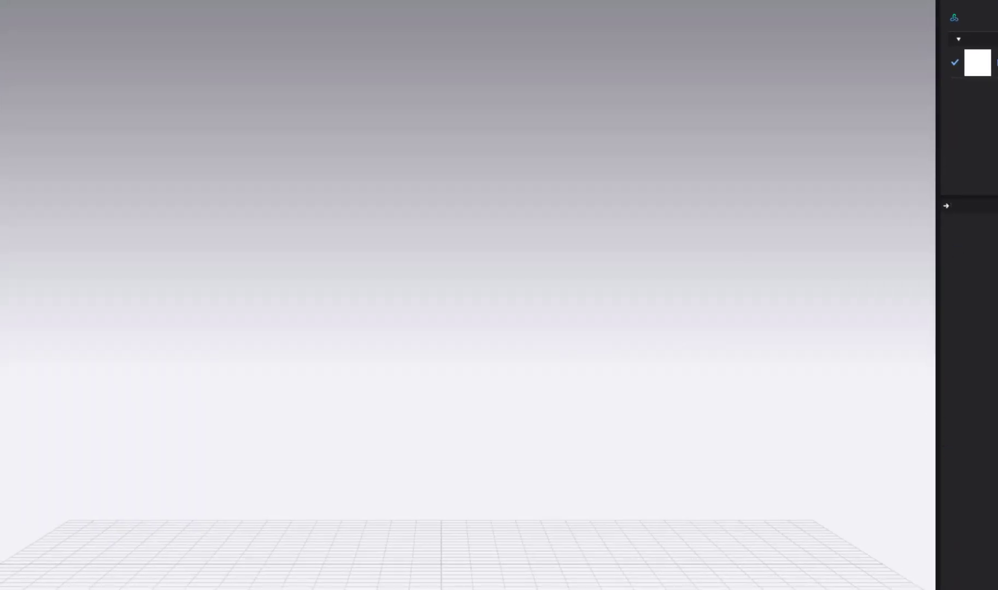
# - Close the Animation Editor and revert the CLO-SET library to the previous library's avatar folders
pyautogui.click(990, 501)
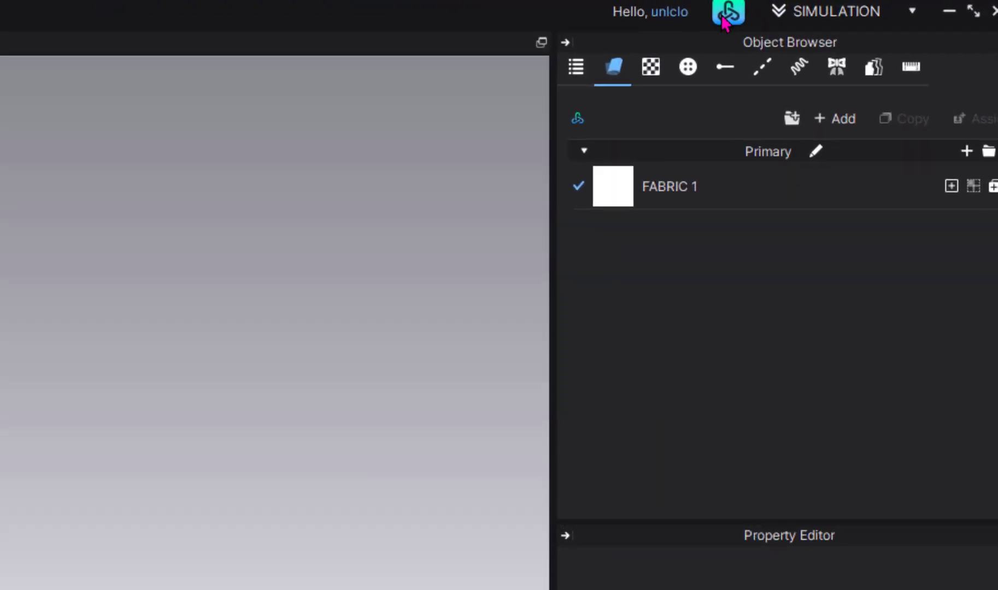
pyautogui.click(866, 6)
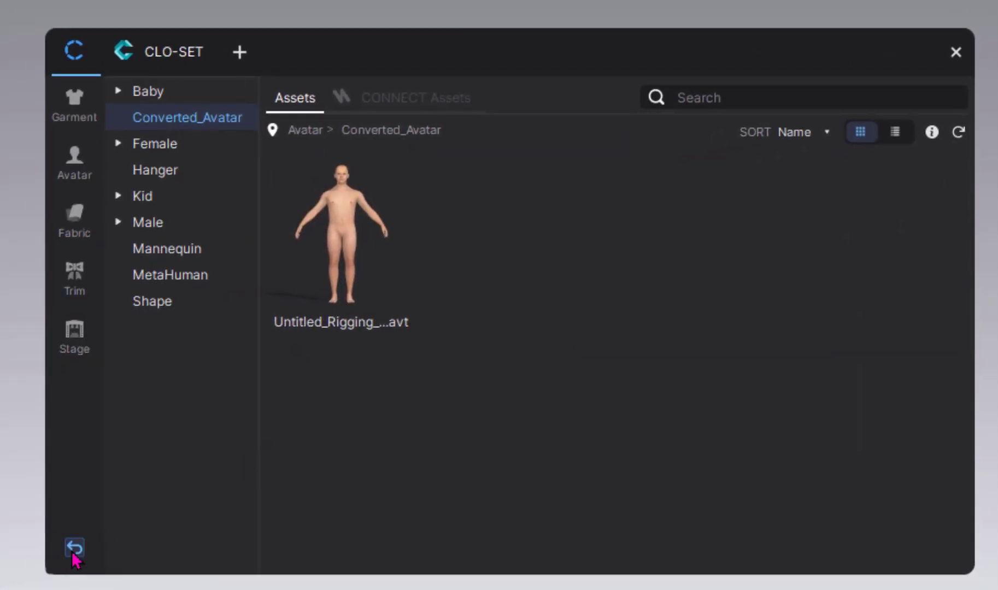
pyautogui.click(75, 549)
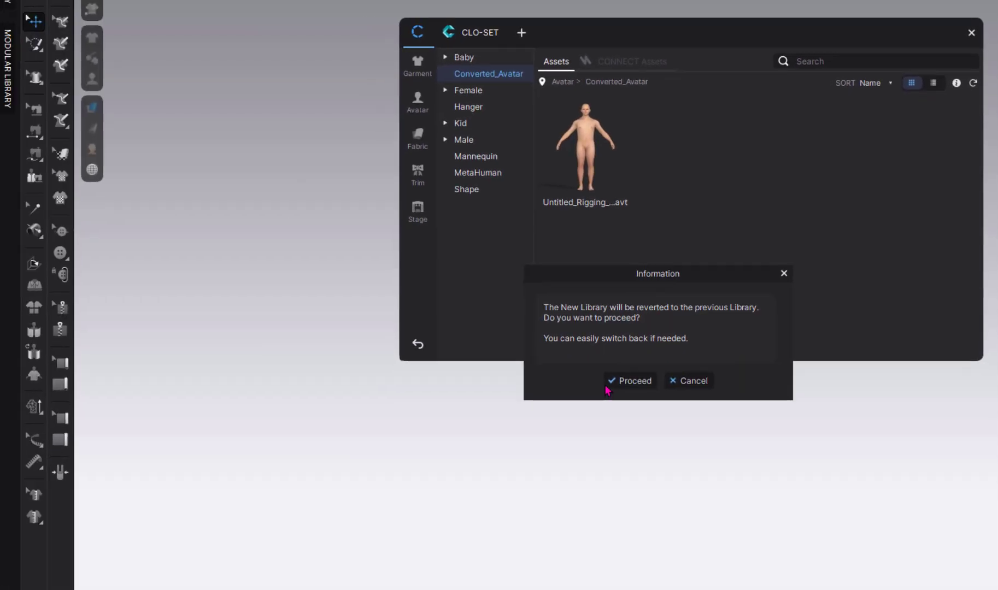
pyautogui.click(629, 381)
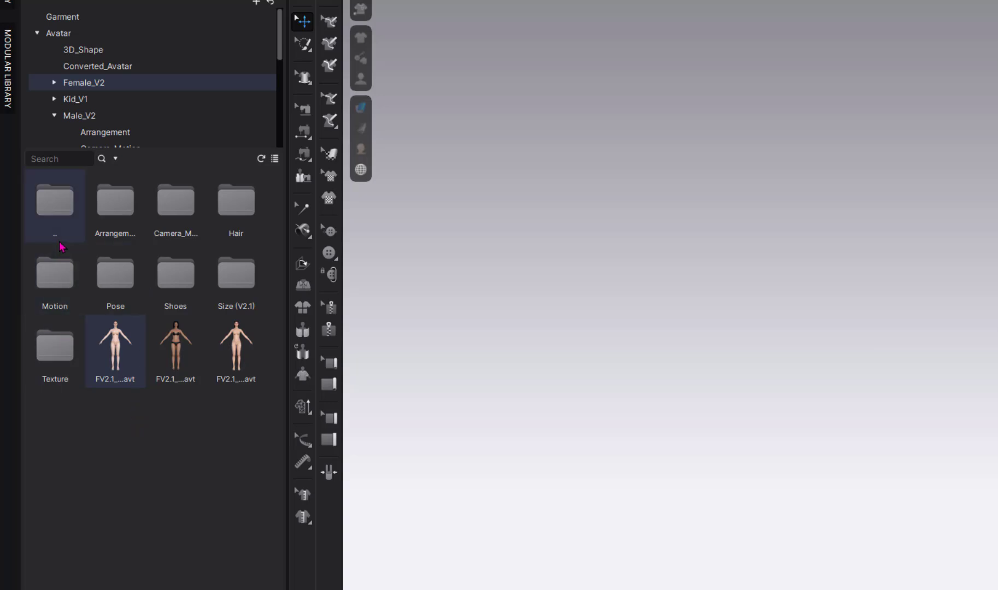
# - Load the third MV2.1 avatar from the Male_V2 folder and frame it in the view
pyautogui.click(72, 116)
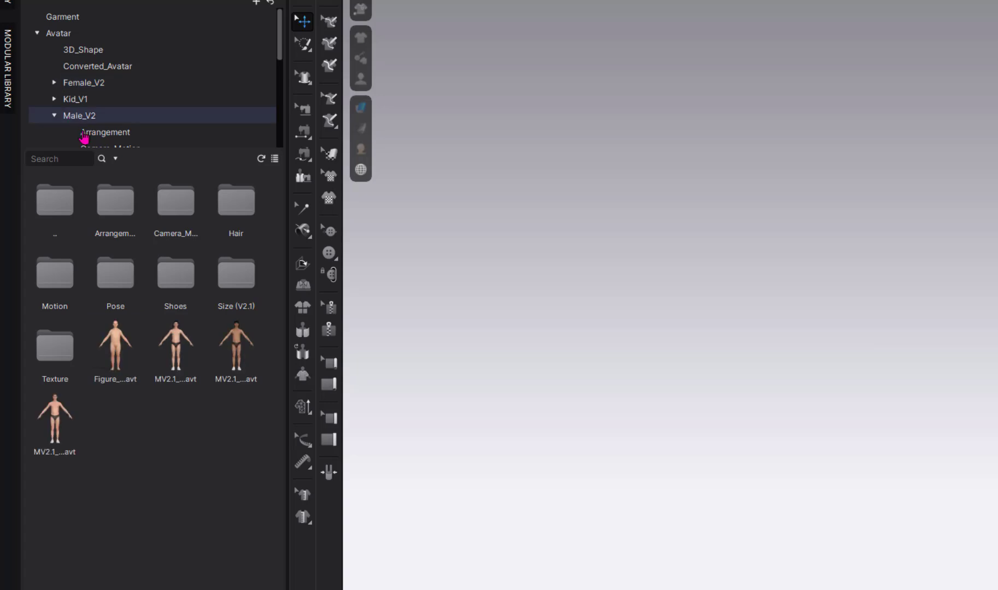
pyautogui.doubleClick(224, 361)
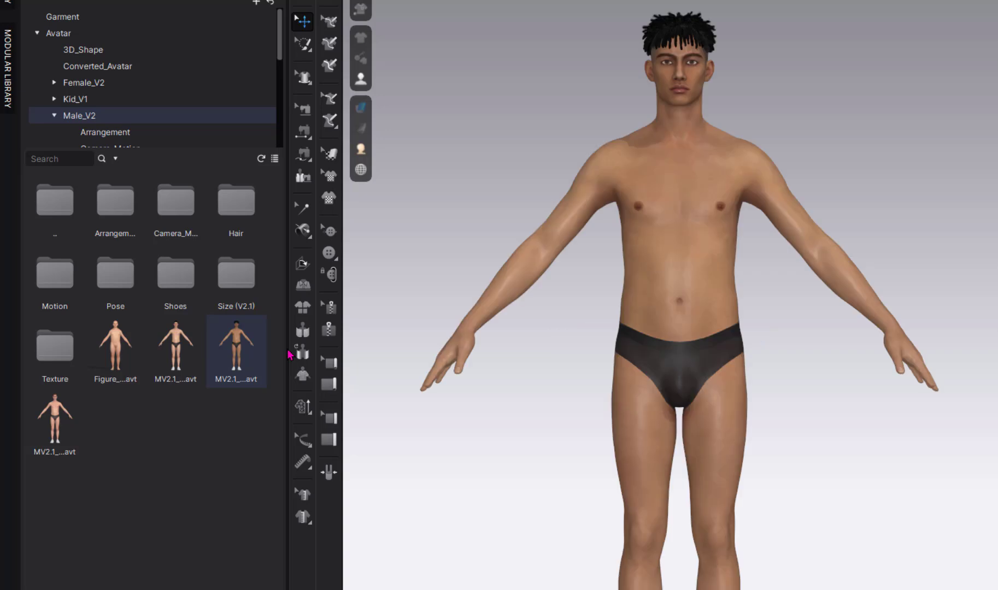
pyautogui.scroll(-1, 565, 445)
pyautogui.moveTo(568, 438); pyautogui.dragTo(566, 396, button='middle')
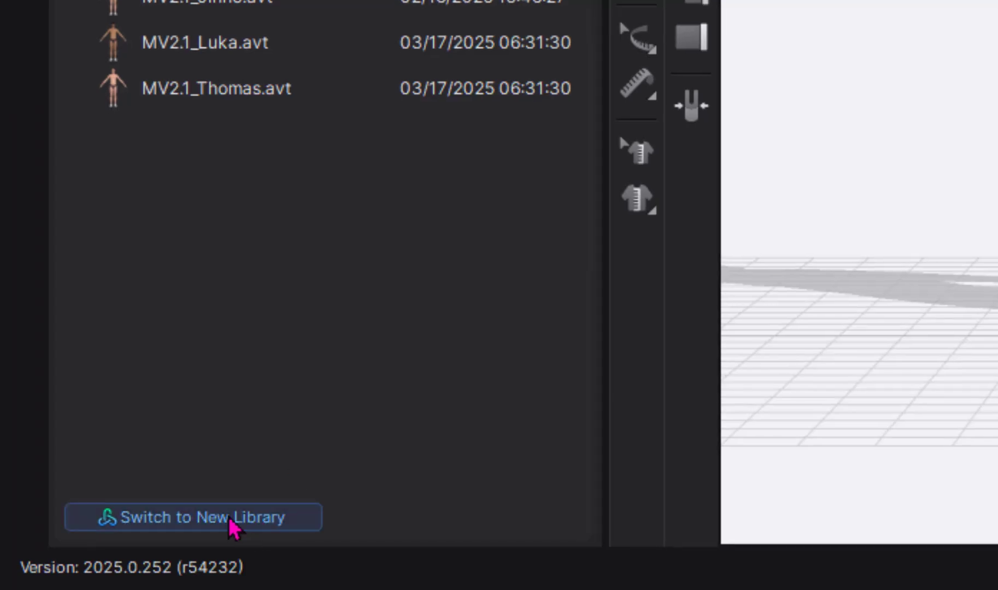
# - Try the new library, browse Male and Female avatars, tick FV2.1_Yuna, then close it
pyautogui.click(234, 527)
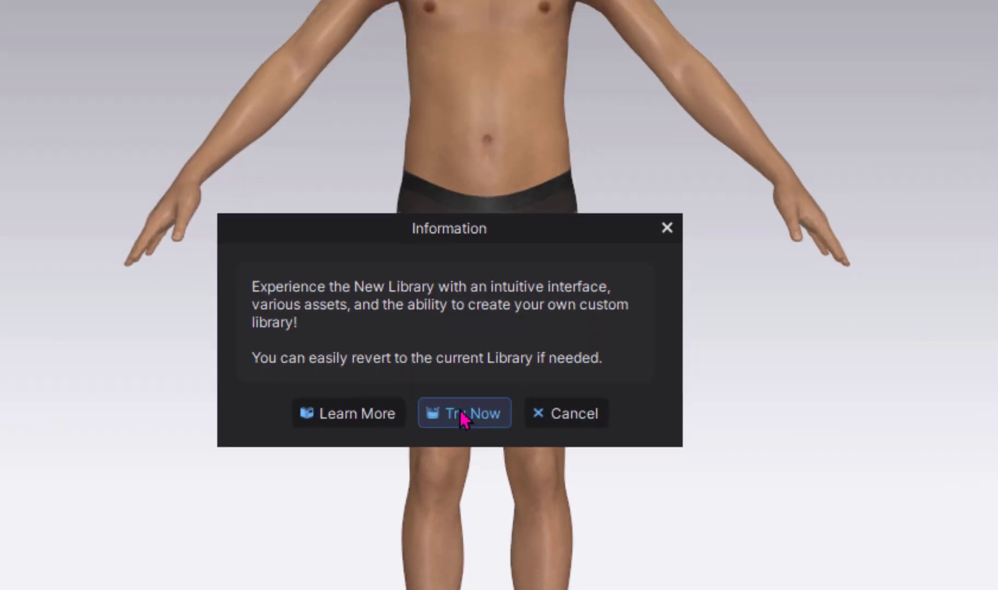
pyautogui.click(964, 129)
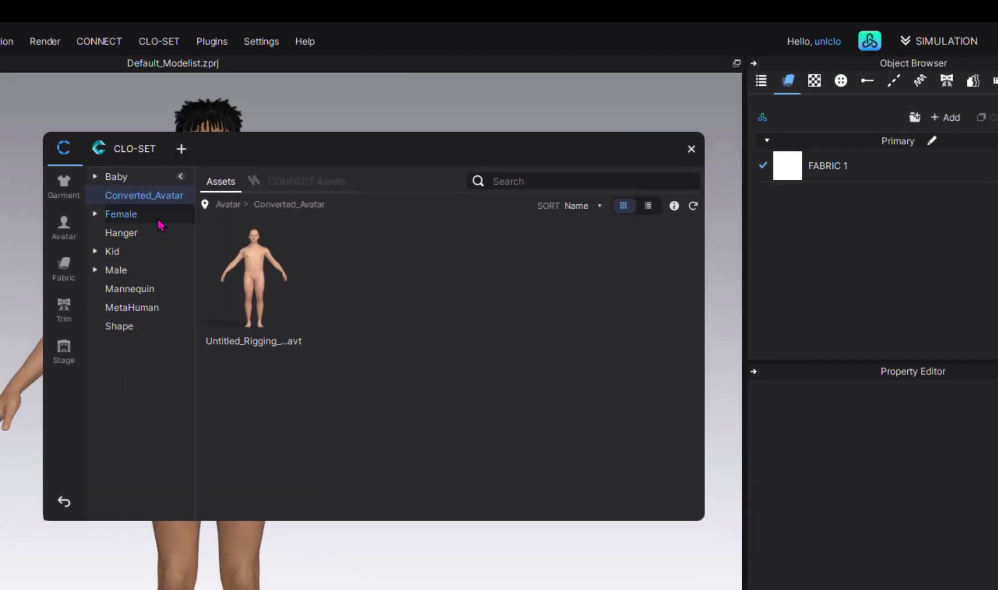
pyautogui.click(119, 268)
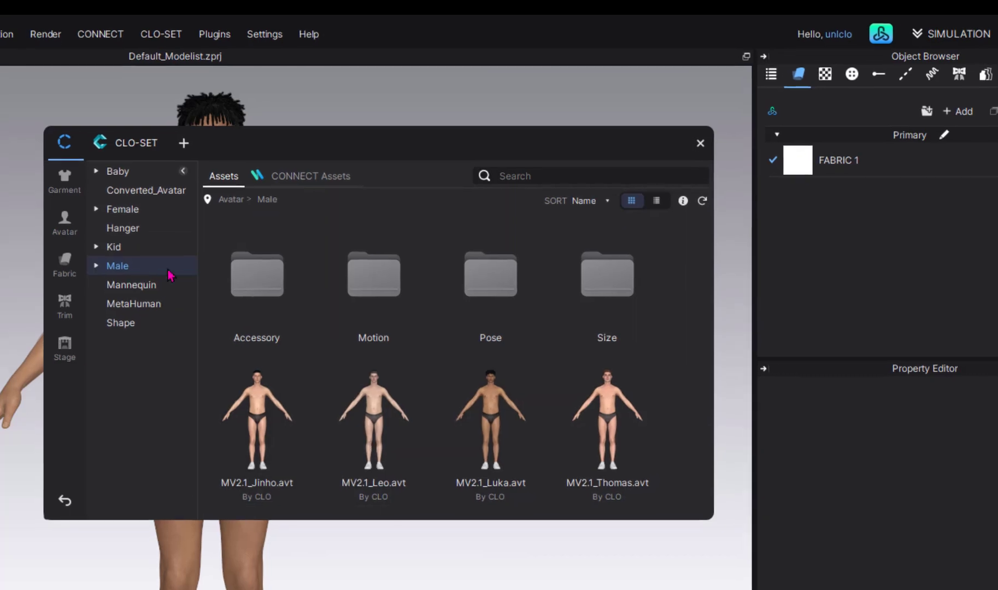
pyautogui.click(123, 214)
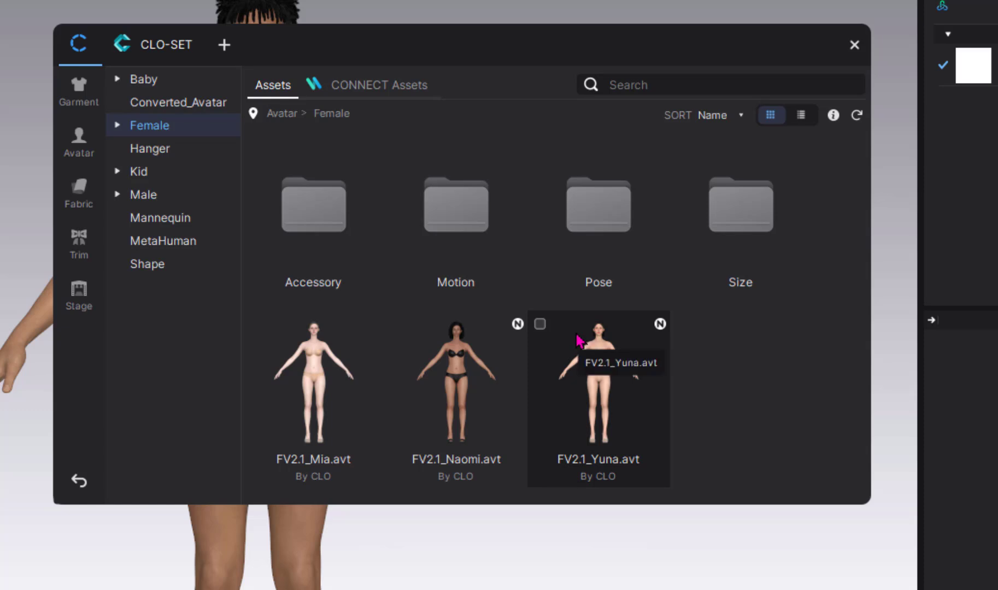
pyautogui.click(540, 325)
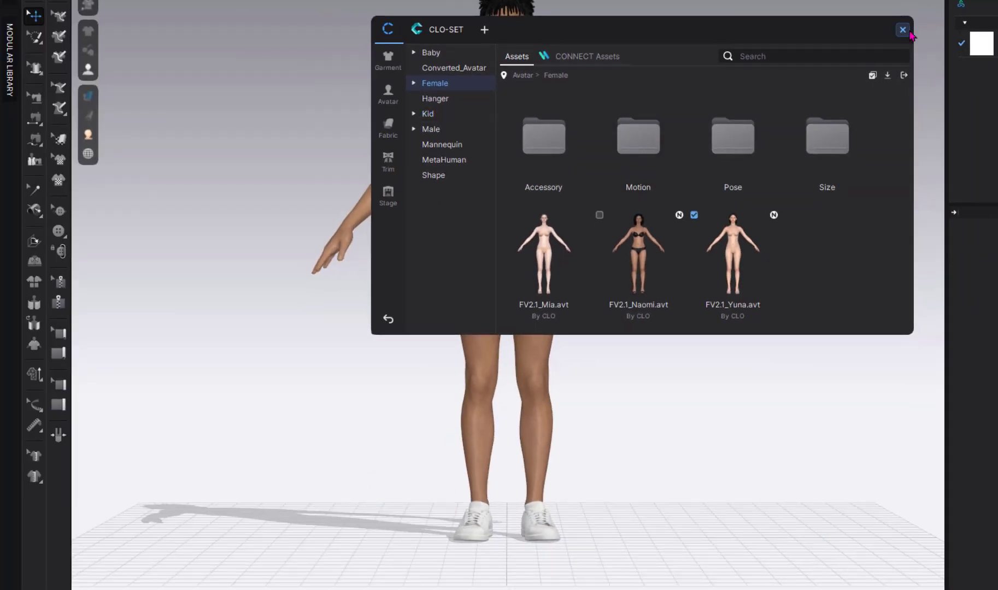
pyautogui.click(903, 30)
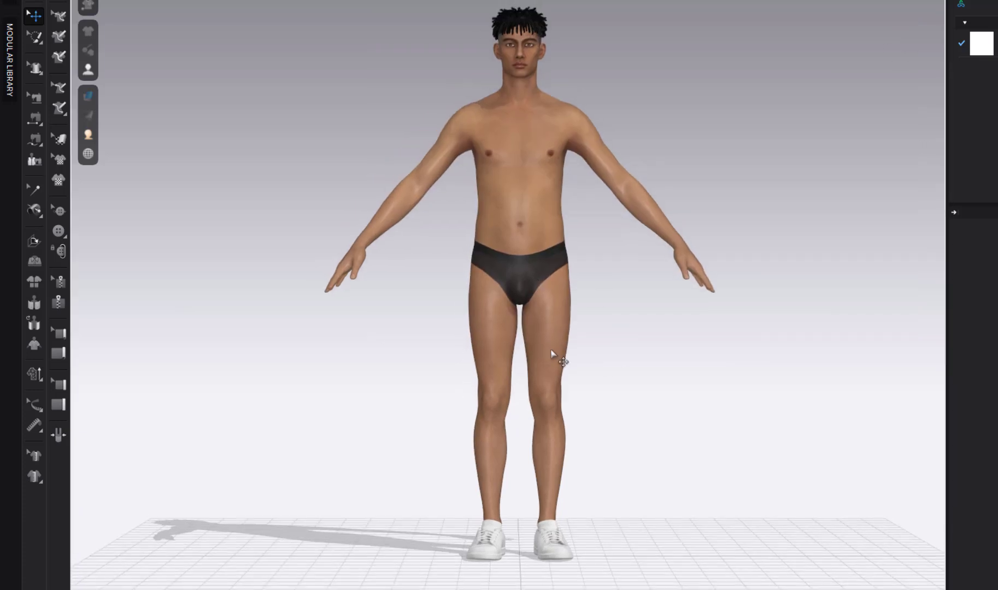
# - Delete the sneakers accessory so the male avatar stands barefoot
pyautogui.click(556, 549)
pyautogui.rightClick(556, 547)
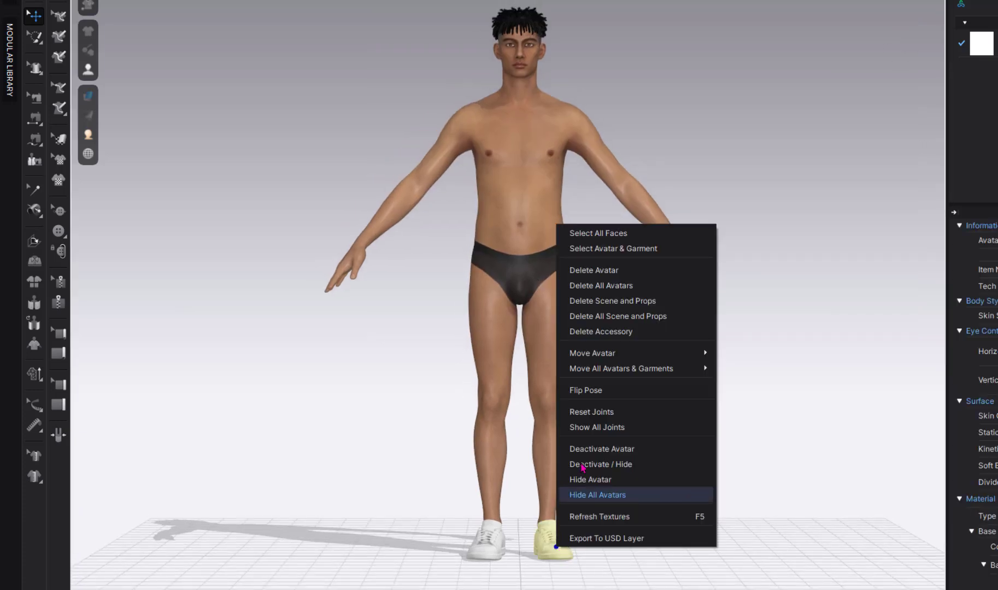
pyautogui.click(615, 333)
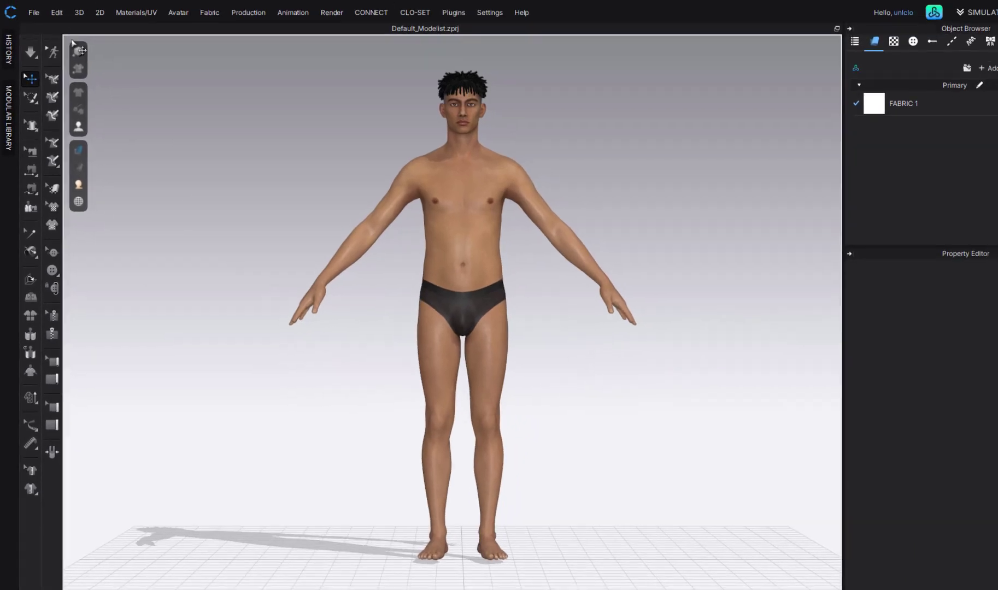
# - Bring up the File > Import format list showing DXF, OBJ, FBX and glTF
pyautogui.click(57, 12)
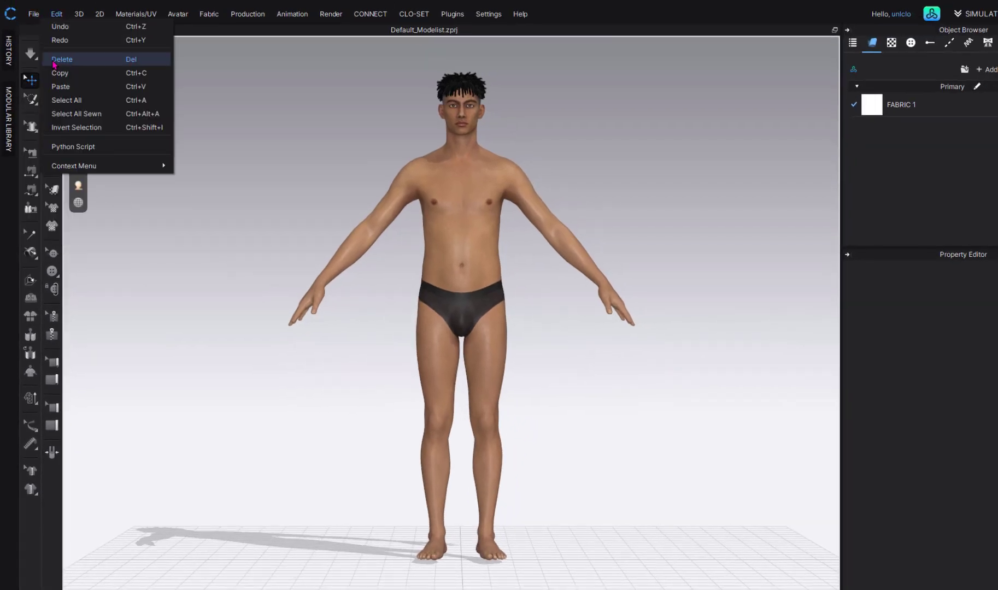
pyautogui.moveTo(33, 18)
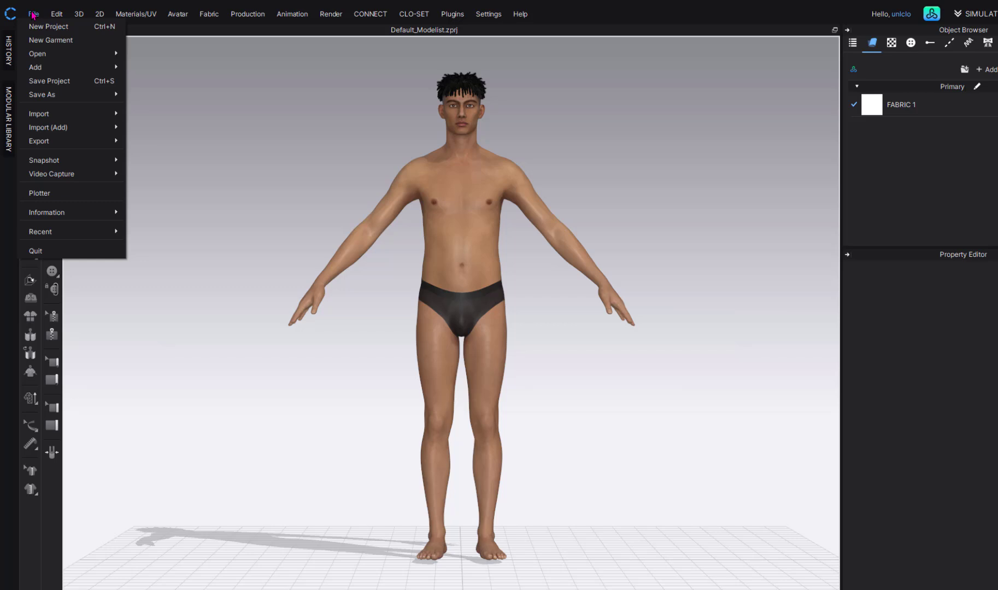
pyautogui.moveTo(45, 117)
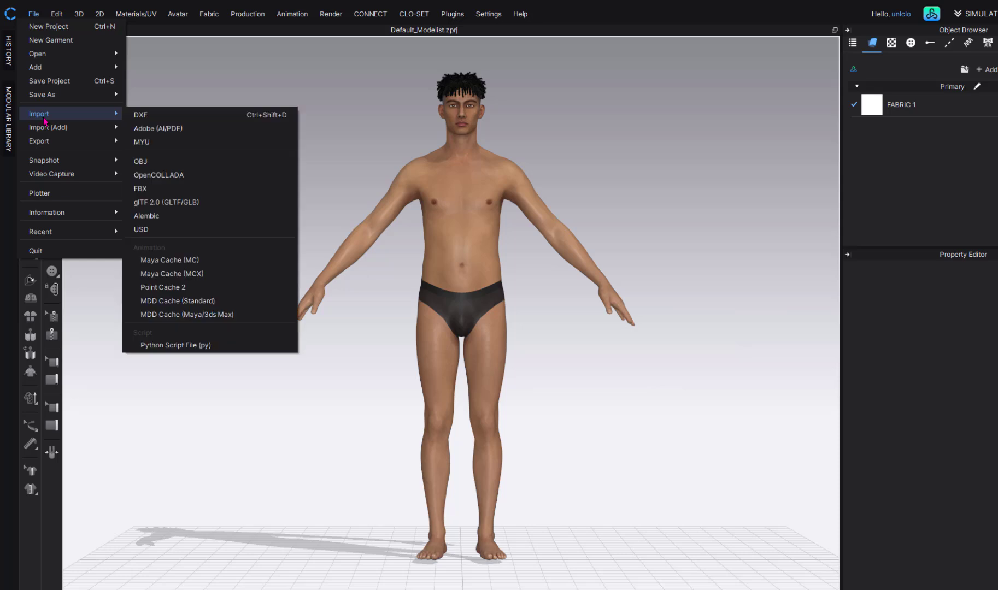
# - Import Figure_2_Waiter.fbx with Load Type set to Add and Scale at 12%
pyautogui.click(155, 193)
pyautogui.click(287, 141)
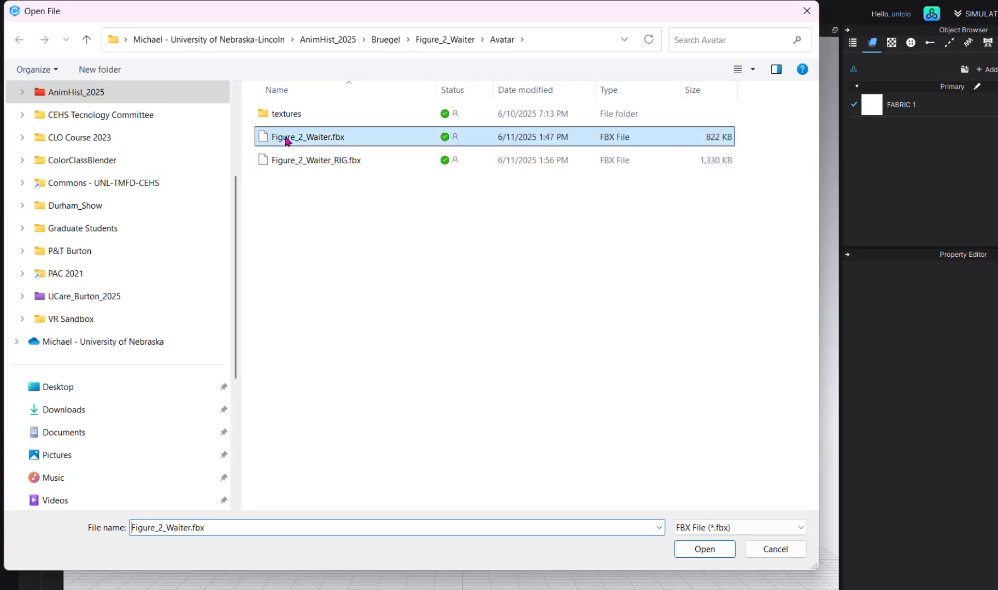
pyautogui.click(705, 549)
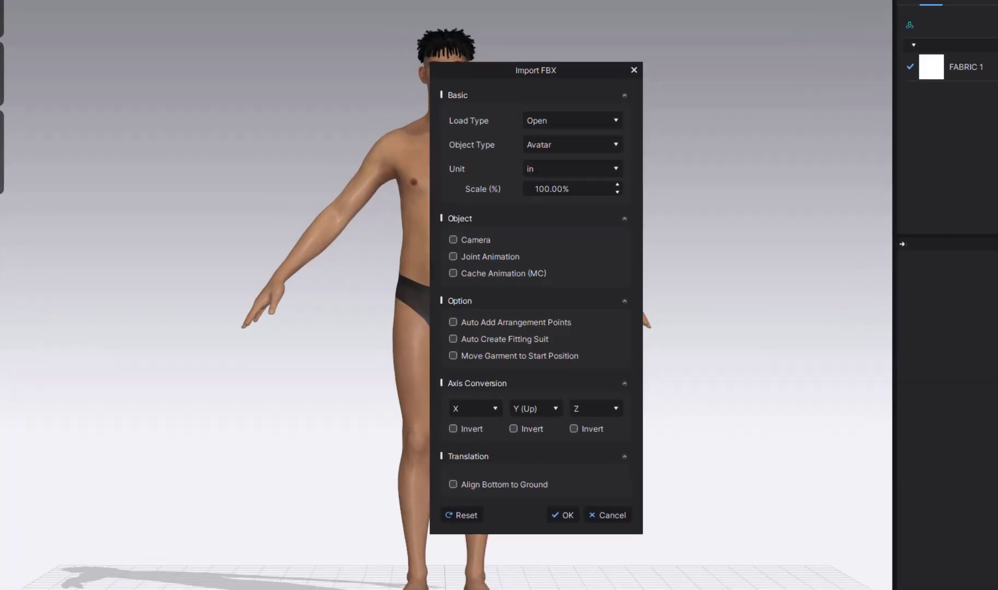
pyautogui.click(615, 124)
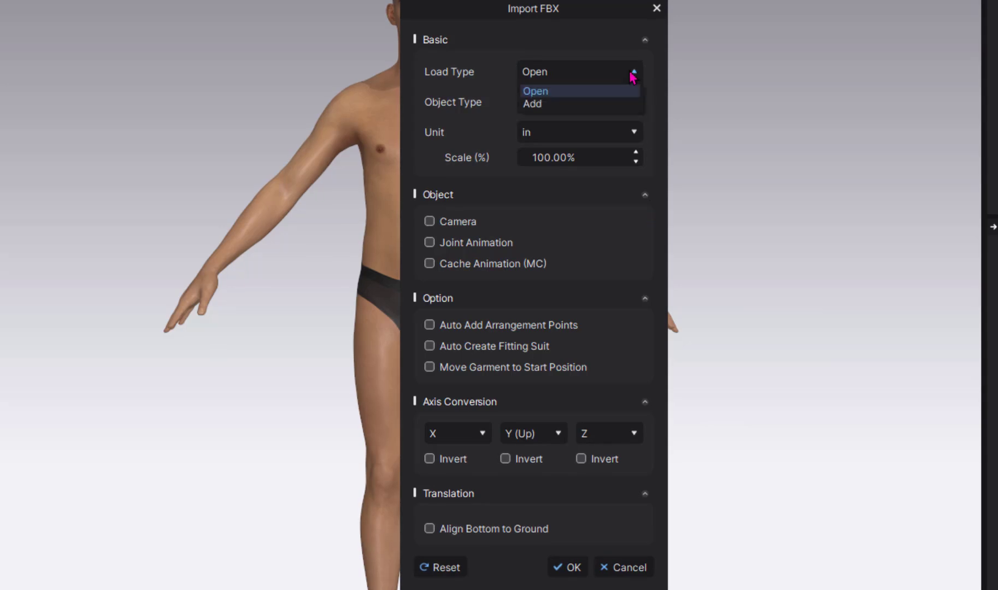
pyautogui.click(606, 104)
pyautogui.click(546, 157)
pyautogui.moveTo(545, 151); pyautogui.dragTo(485, 149)
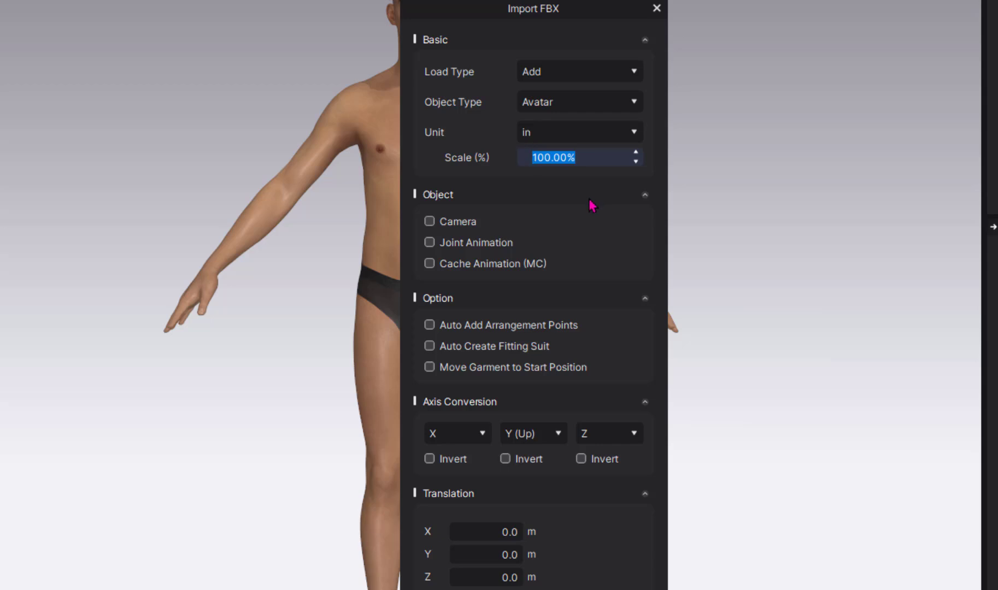
pyautogui.write('12')
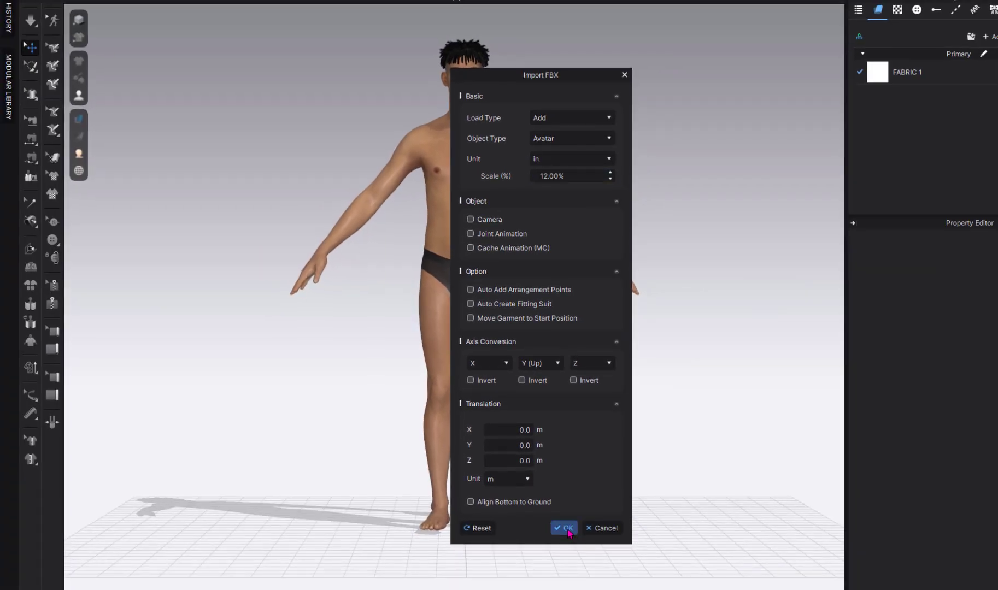
pyautogui.click(567, 529)
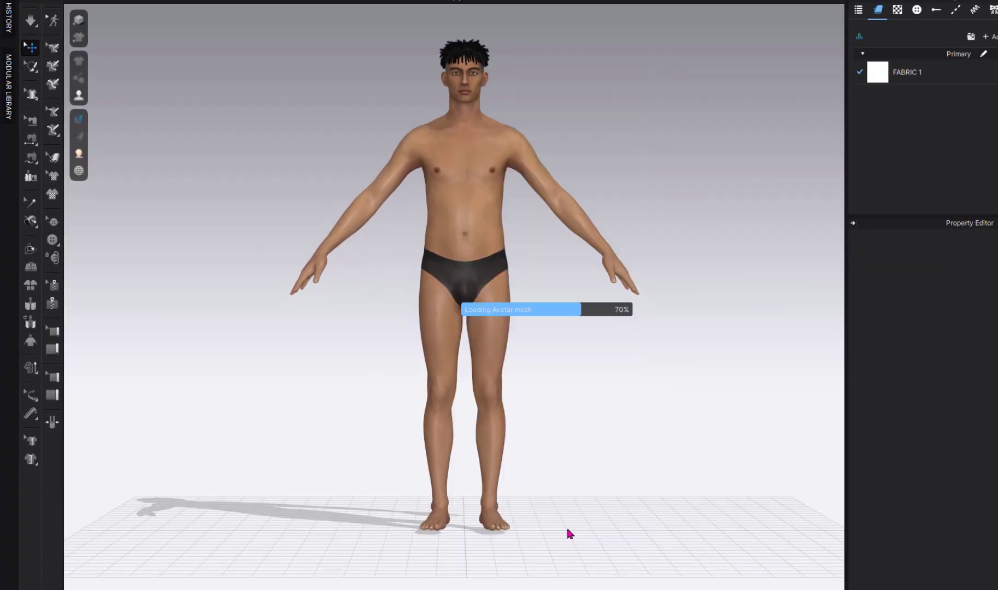
# - Set the imported avatar's Y scale to 74 and raise it upward
pyautogui.click(494, 229)
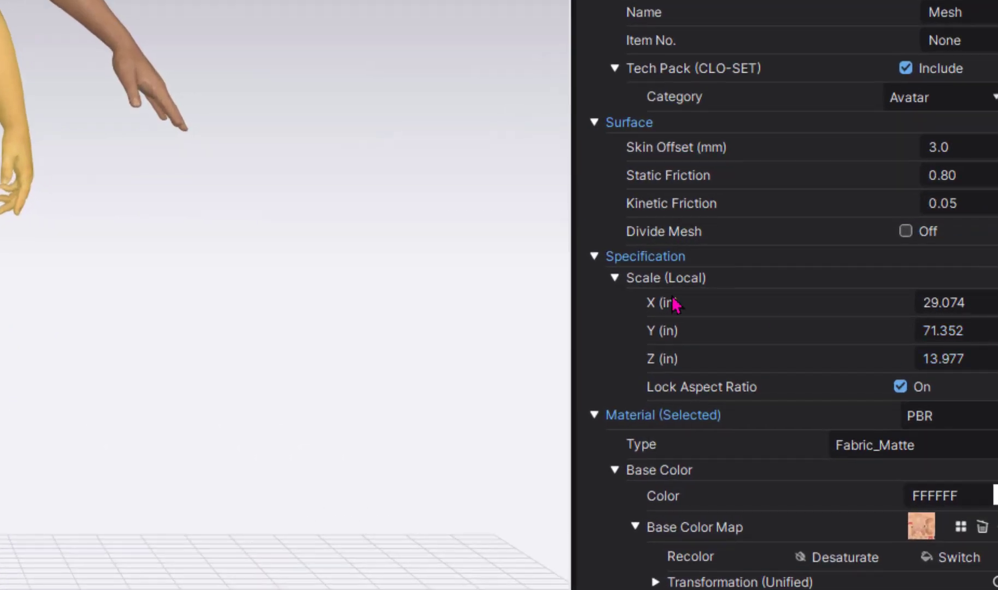
pyautogui.moveTo(920, 331); pyautogui.dragTo(988, 338)
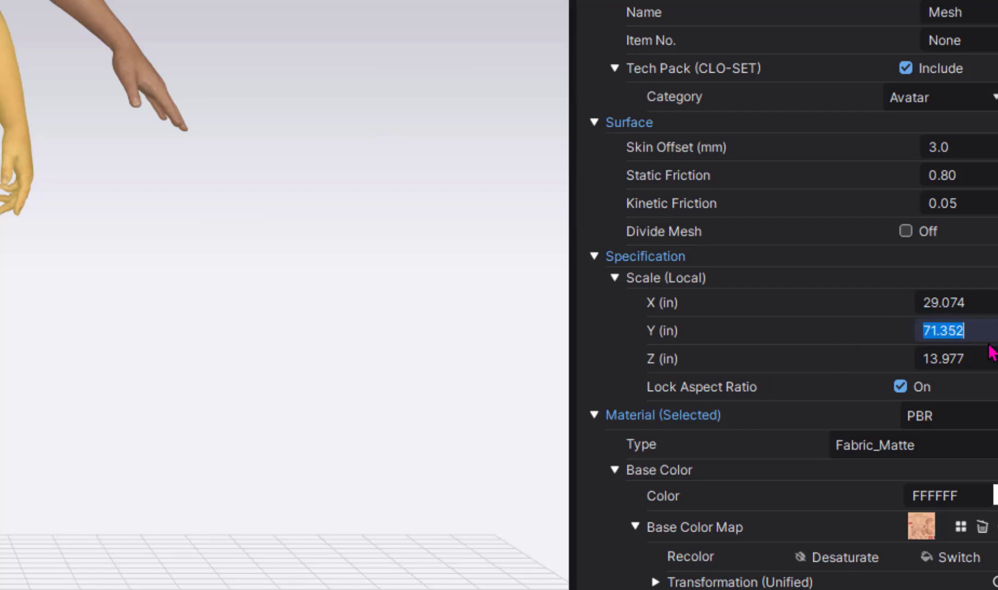
pyautogui.write('74')
pyautogui.press('Return')
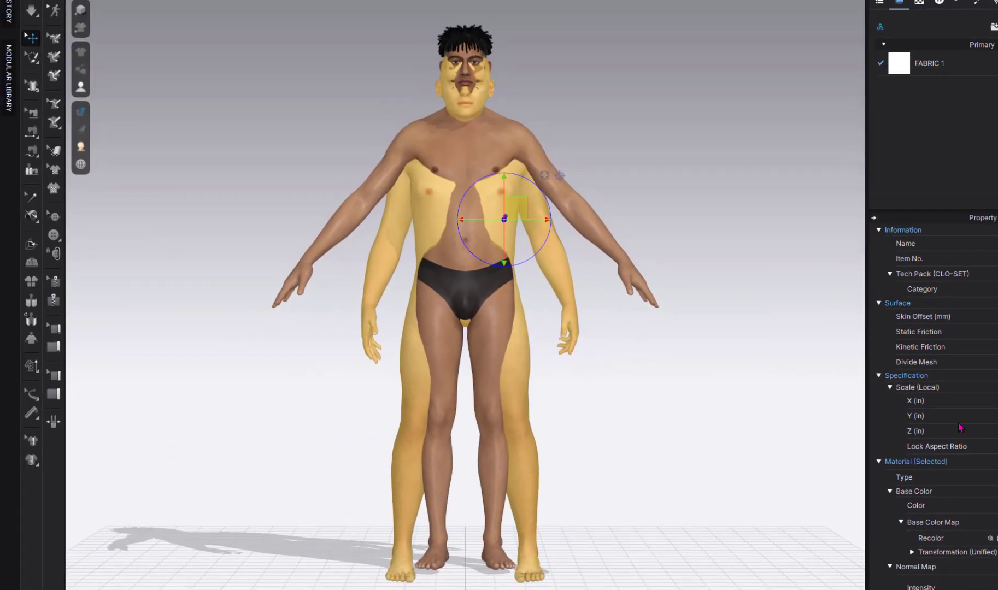
pyautogui.moveTo(624, 457); pyautogui.dragTo(618, 437, button='right')
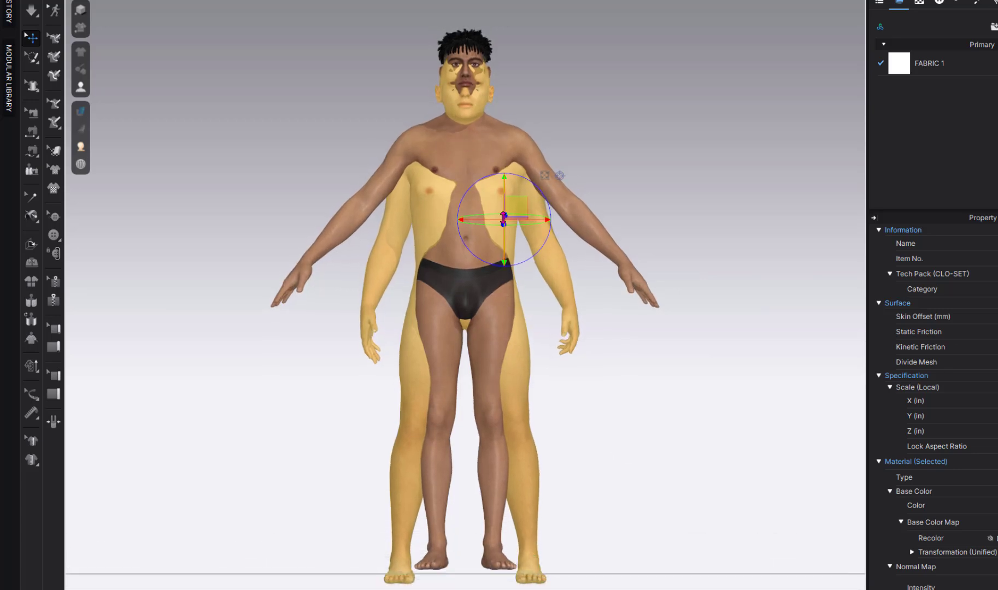
pyautogui.moveTo(516, 280); pyautogui.dragTo(531, 278, button='right')
pyautogui.moveTo(504, 191); pyautogui.dragTo(505, 178)
pyautogui.moveTo(563, 302); pyautogui.dragTo(545, 287, button='right')
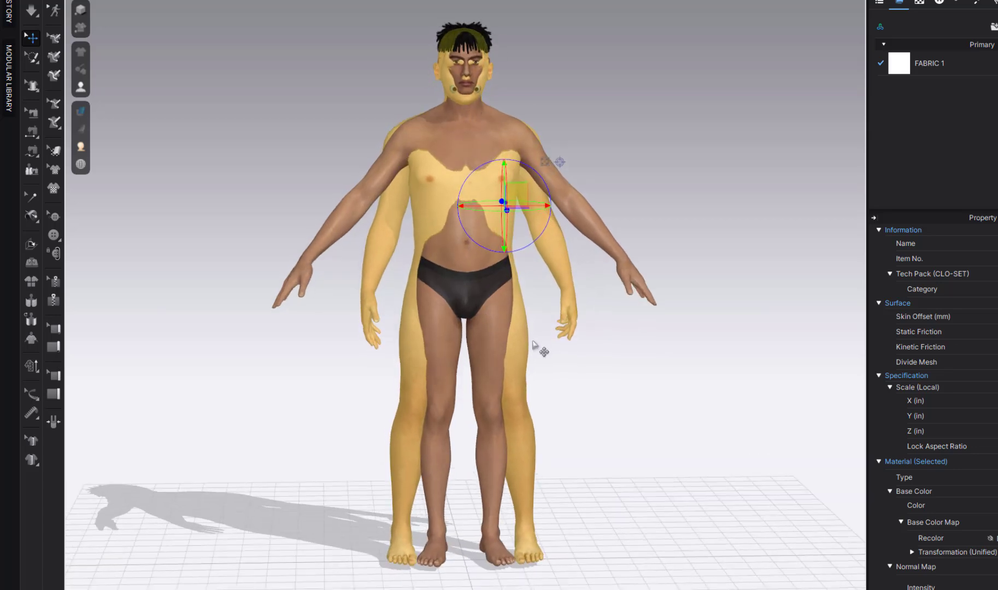
# - Select the small round eye part sitting at the bald avatar's mouth corner
pyautogui.click(577, 397)
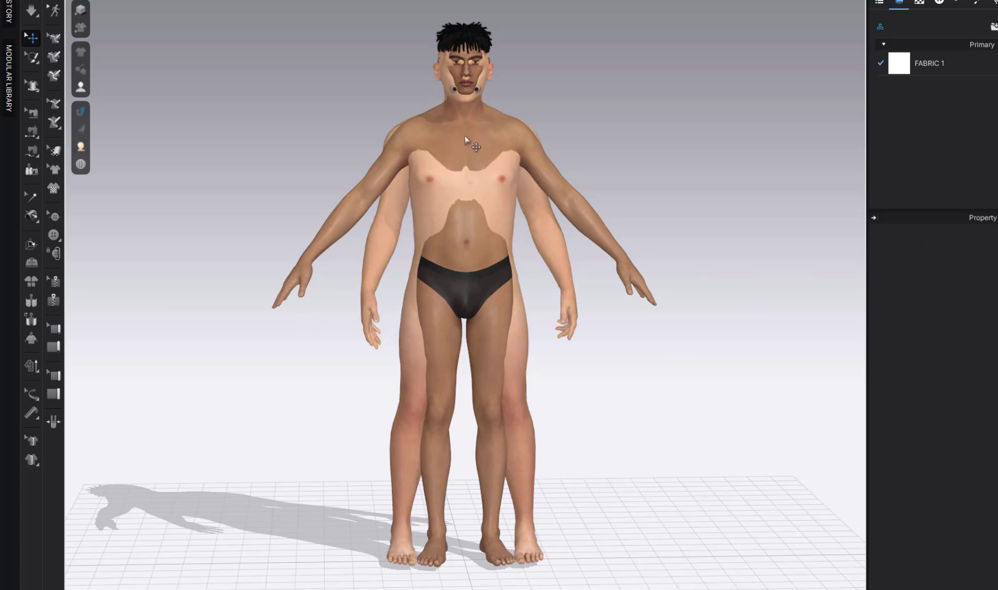
pyautogui.click(473, 192)
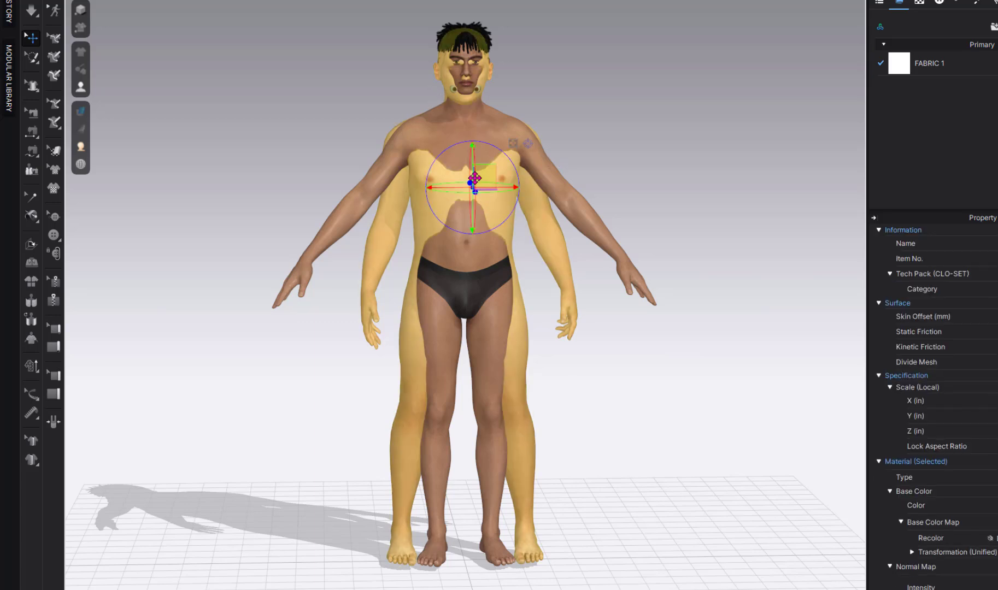
pyautogui.click(469, 123)
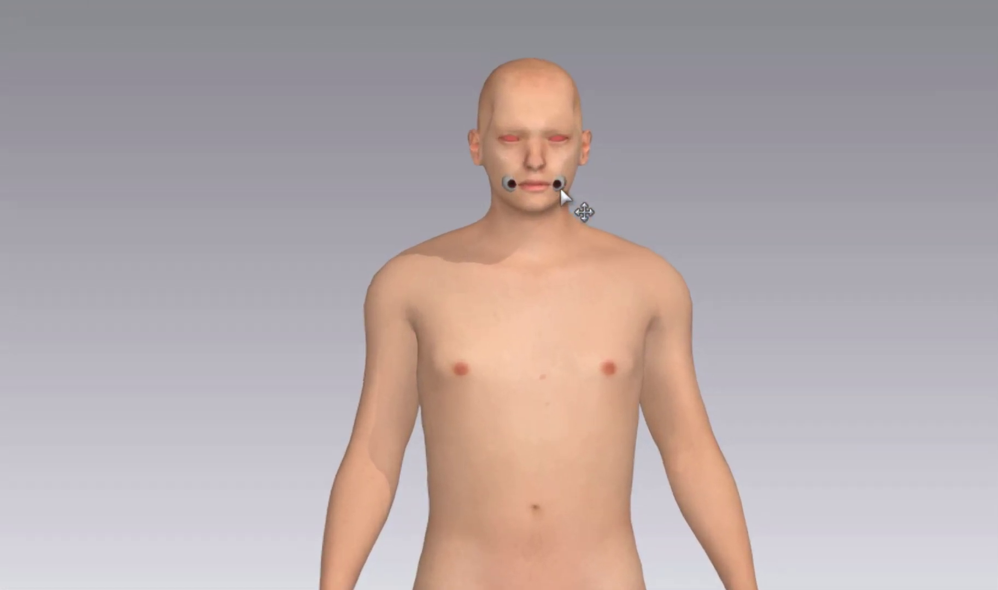
pyautogui.click(561, 188)
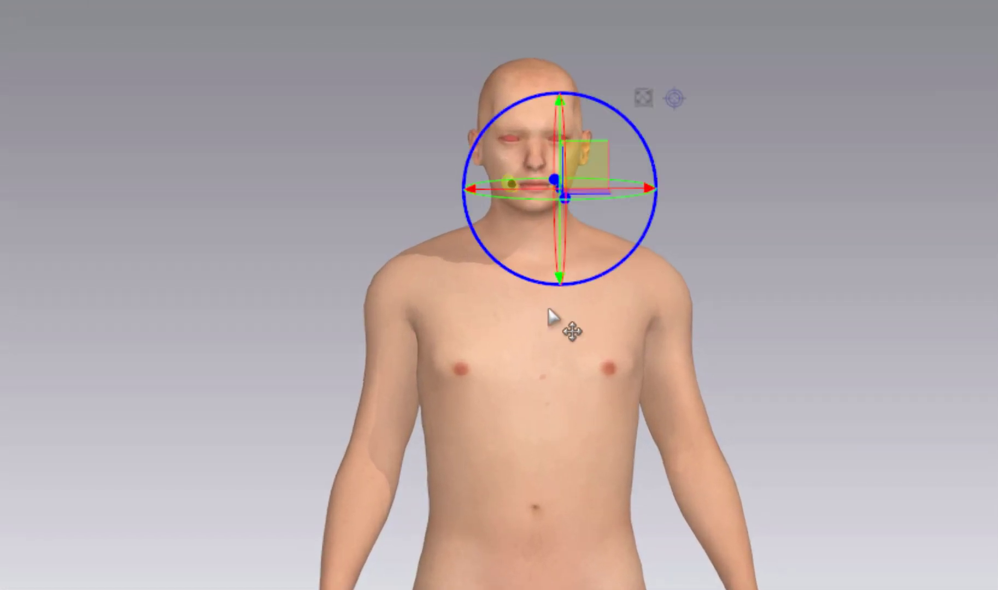
# - Lift the stray eye with the green Y arrow from the mouth corner into the eye socket
pyautogui.moveTo(552, 332); pyautogui.dragTo(642, 350, button='right')
pyautogui.moveTo(562, 121); pyautogui.dragTo(562, 72)
pyautogui.scroll(-1, 535, 201)
pyautogui.scroll(-2, 534, 200)
pyautogui.scroll(6, 537, 253)
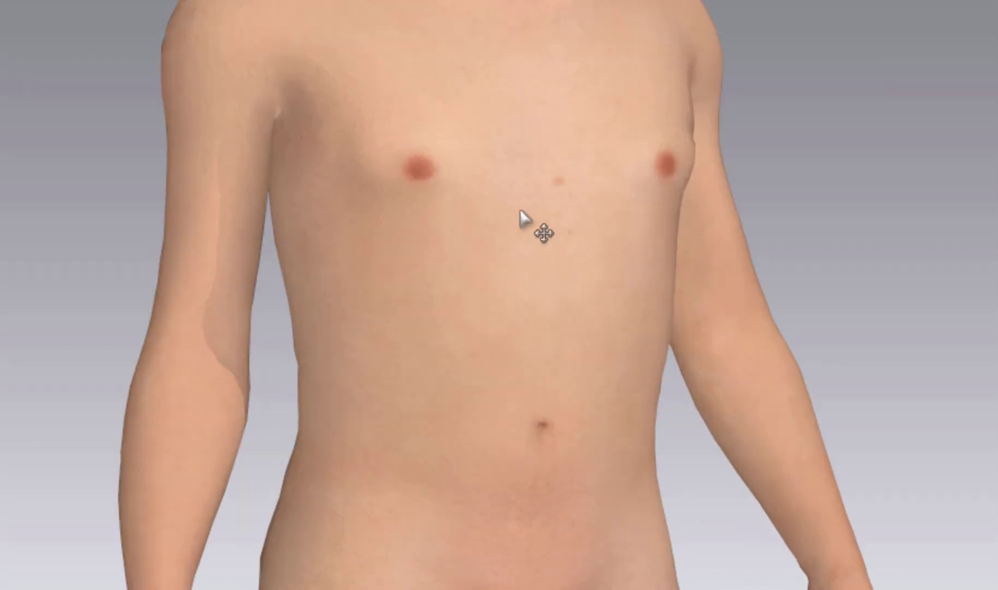
pyautogui.moveTo(520, 208); pyautogui.dragTo(464, 588, button='middle')
pyautogui.scroll(5, 465, 588)
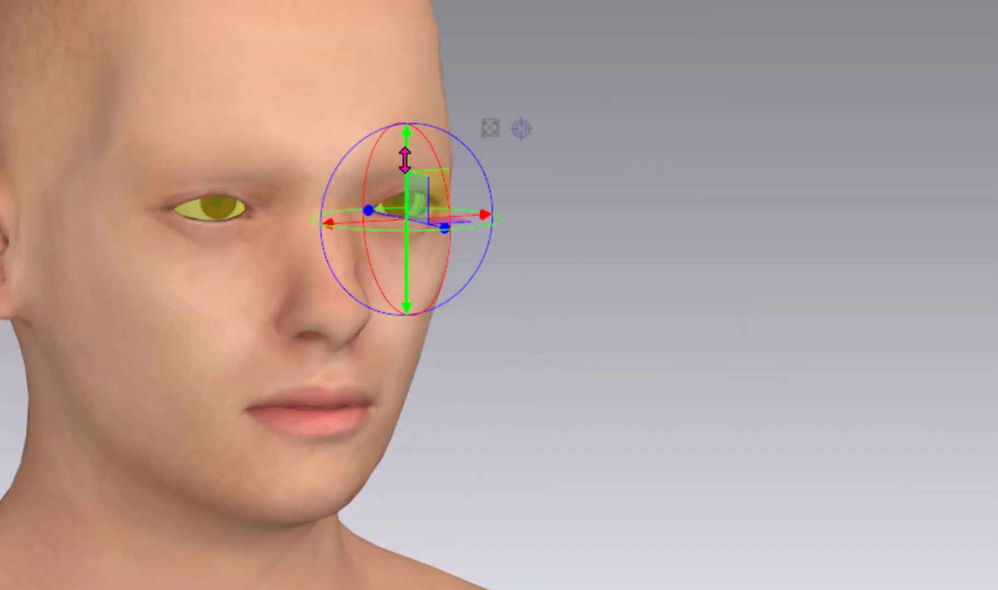
pyautogui.scroll(-1, 402, 156)
# - Reframe the avatar front-on and select both eyes to check their placement
pyautogui.click(502, 316)
pyautogui.scroll(-4, 501, 316)
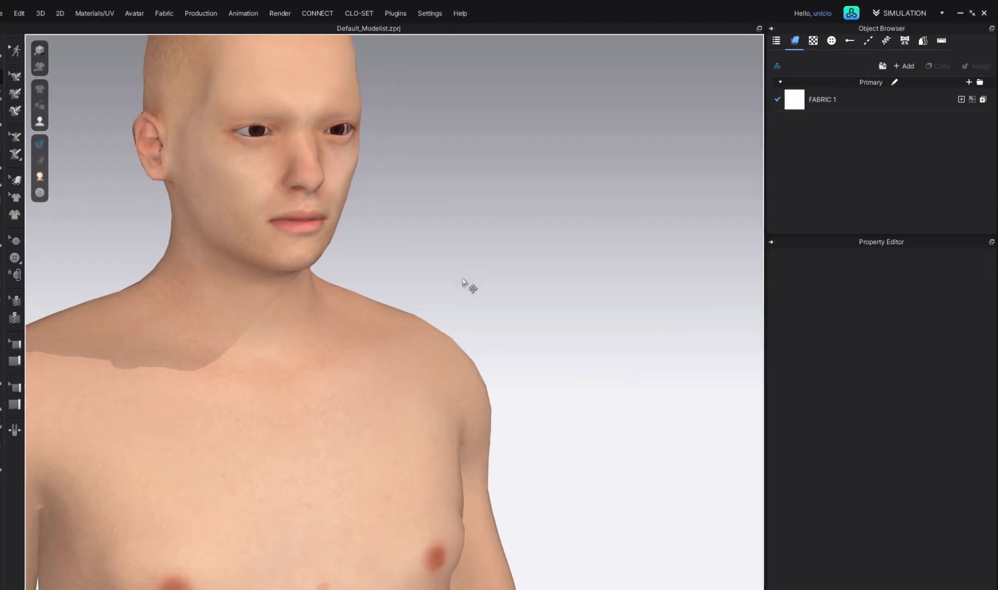
pyautogui.scroll(-1, 468, 285)
pyautogui.moveTo(467, 285); pyautogui.dragTo(534, 318, button='middle')
pyautogui.moveTo(534, 319); pyautogui.dragTo(487, 304, button='right')
pyautogui.scroll(-5, 489, 309)
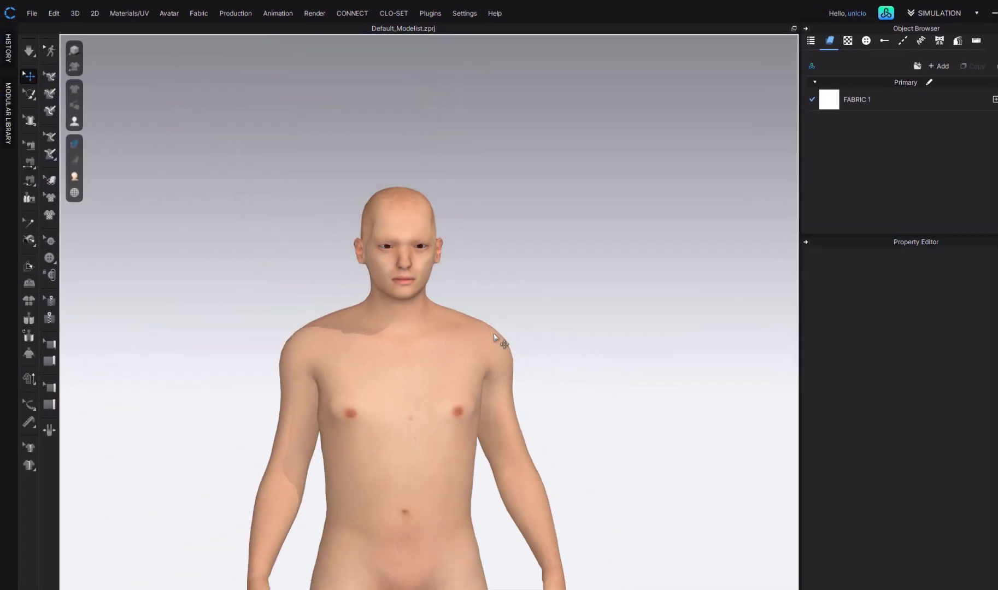
pyautogui.scroll(5, 570, 276)
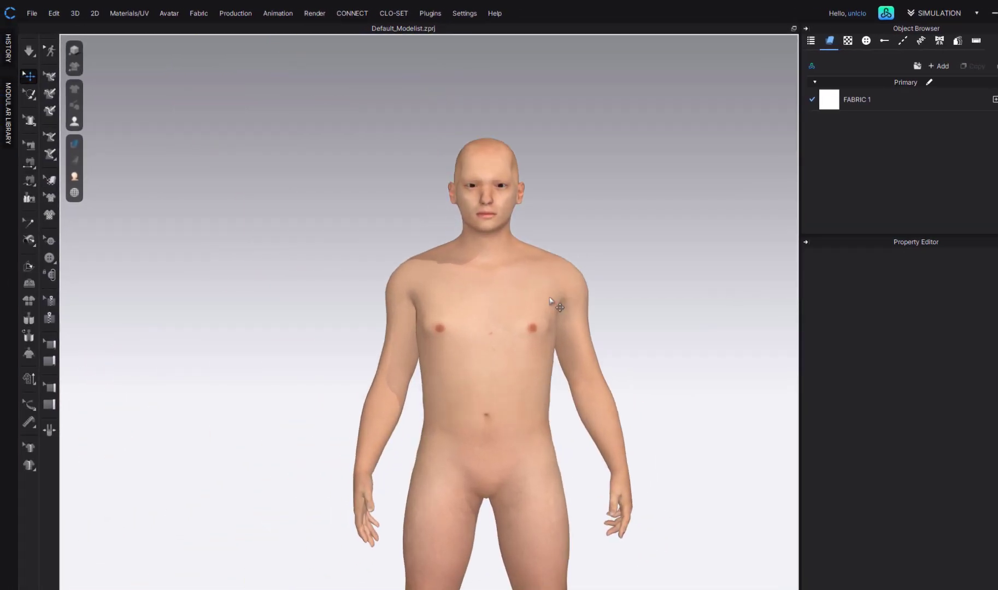
pyautogui.moveTo(548, 329); pyautogui.dragTo(502, 285, button='middle')
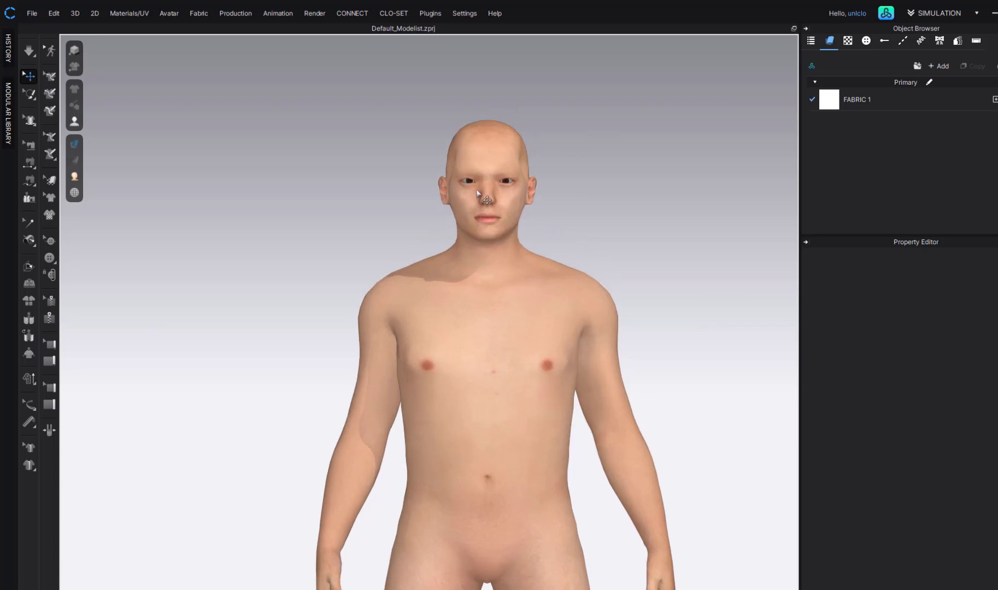
pyautogui.click(505, 184)
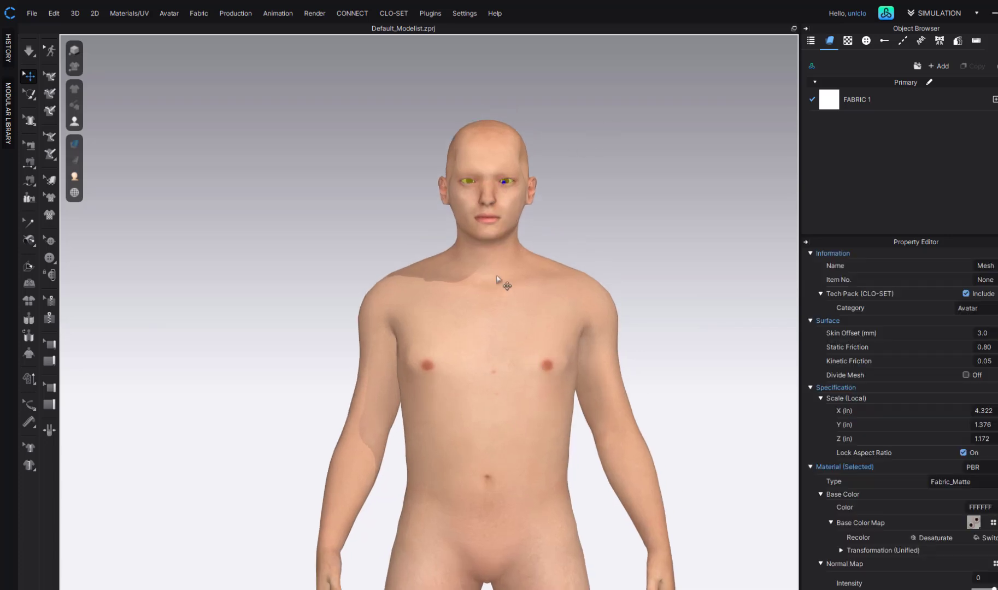
pyautogui.click(497, 277)
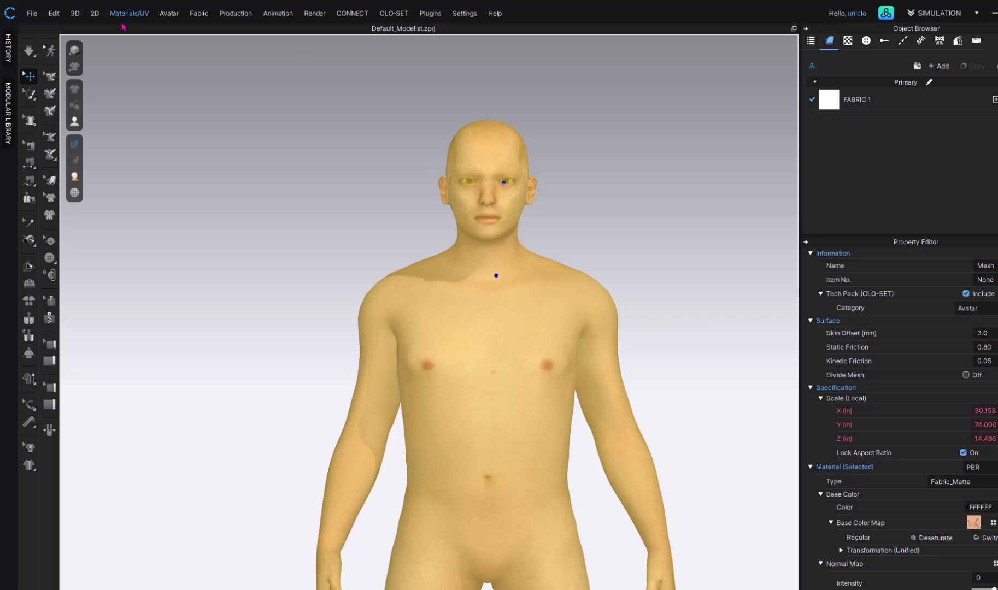
pyautogui.click(31, 14)
pyautogui.moveTo(80, 134)
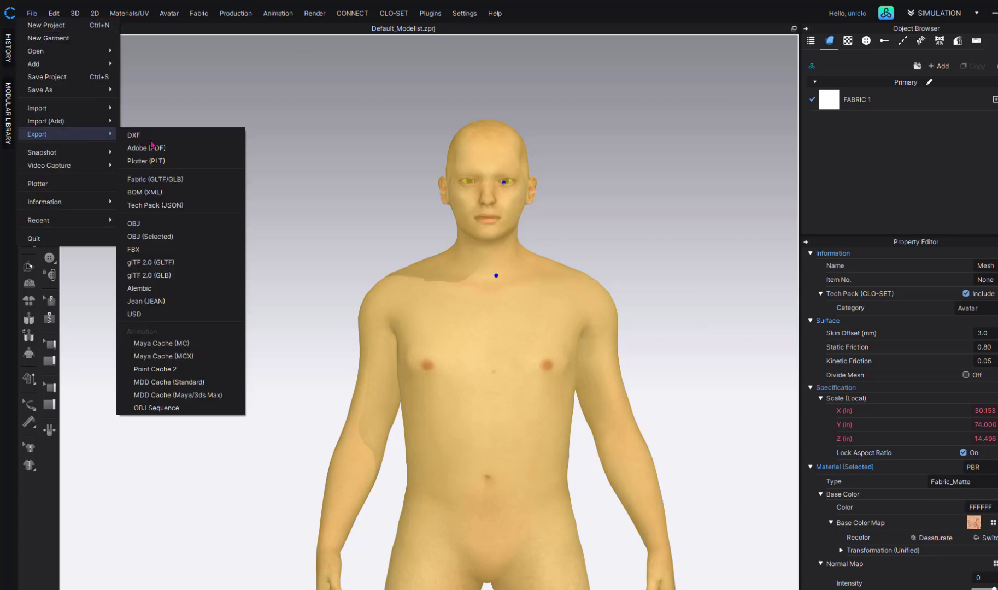
pyautogui.click(162, 223)
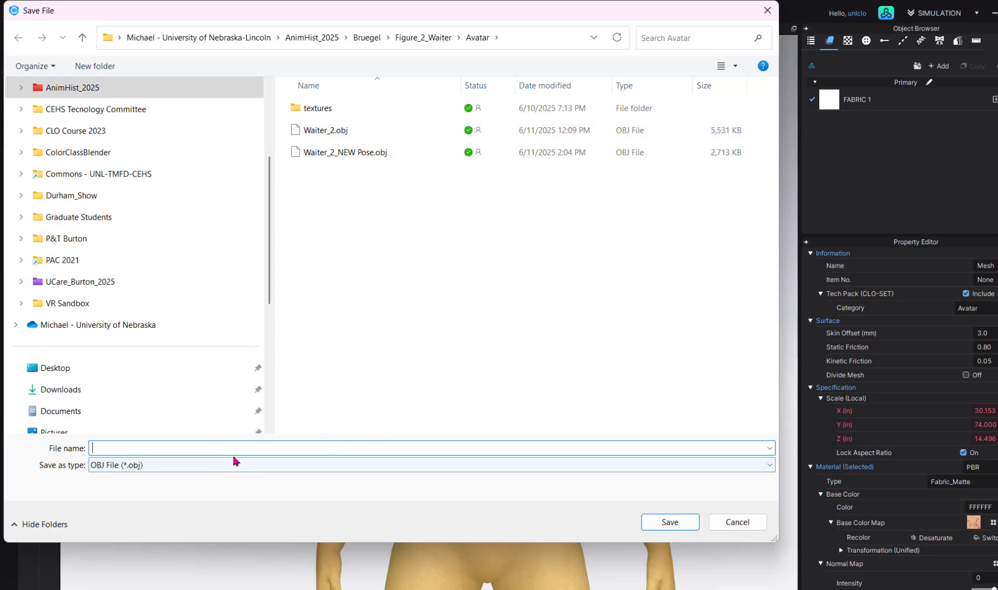
pyautogui.click(737, 524)
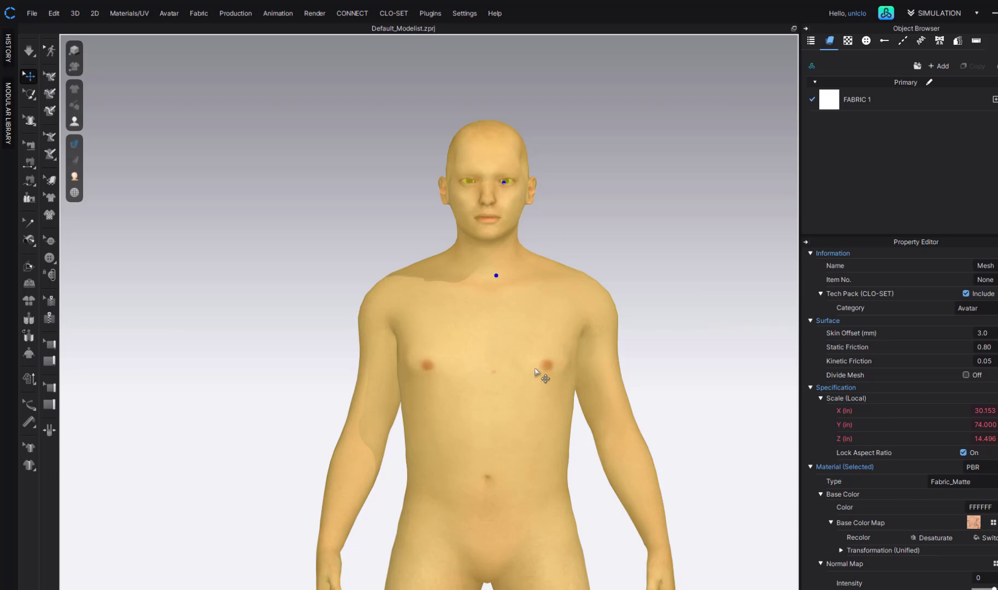
# - Delete the bald waiter avatar, undoing back to the dark-haired avatar in black briefs
pyautogui.scroll(-8, 535, 373)
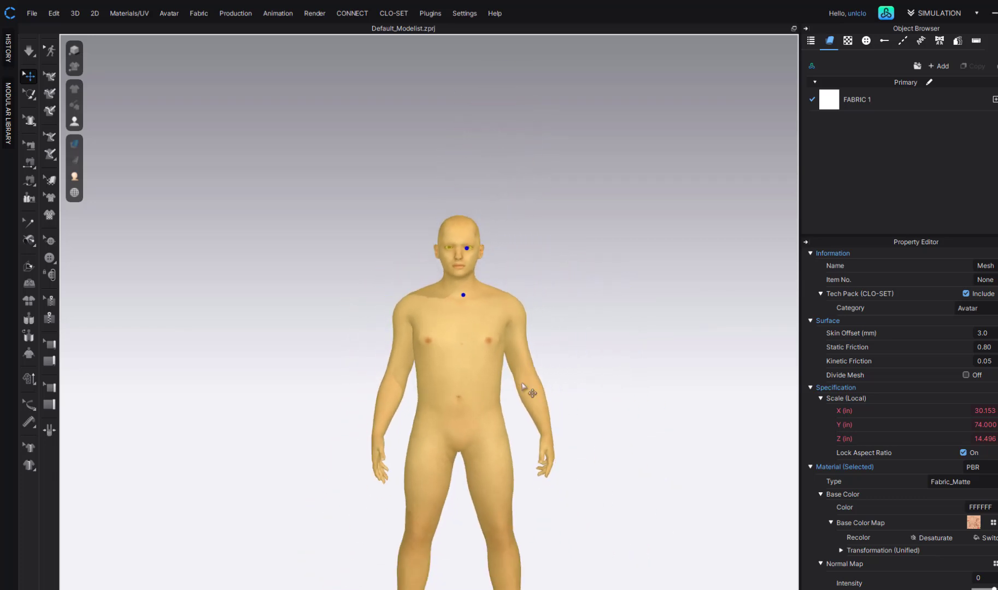
pyautogui.moveTo(528, 394); pyautogui.dragTo(517, 286, button='middle')
pyautogui.press('Delete')
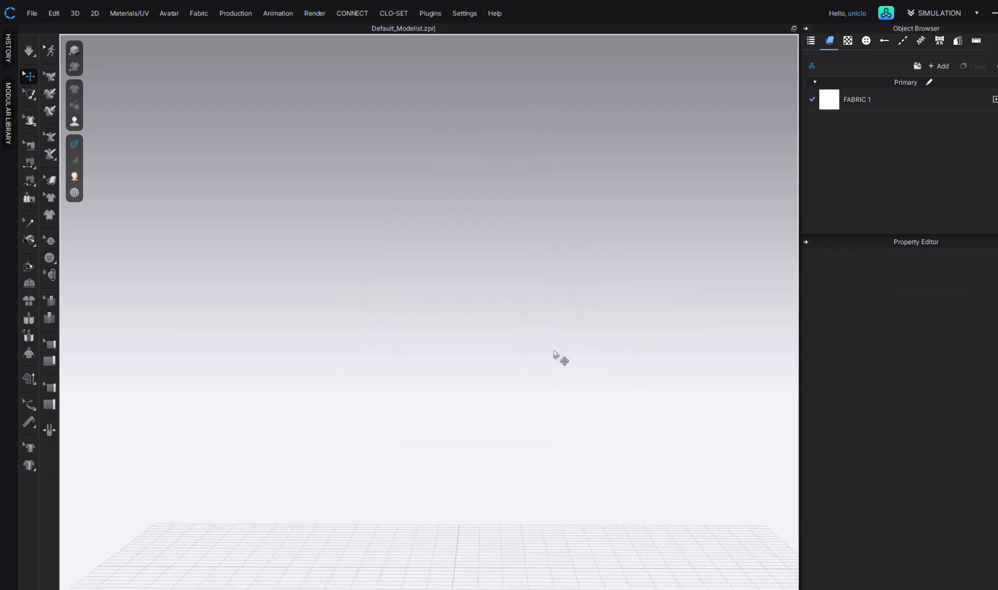
pyautogui.hotkey('ctrl', 'z')
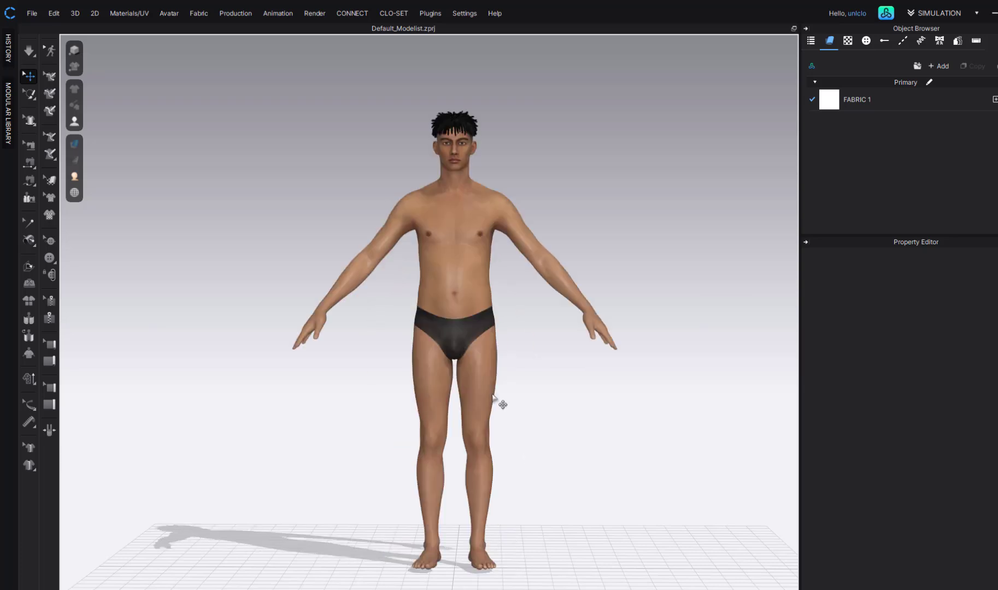
pyautogui.click(33, 14)
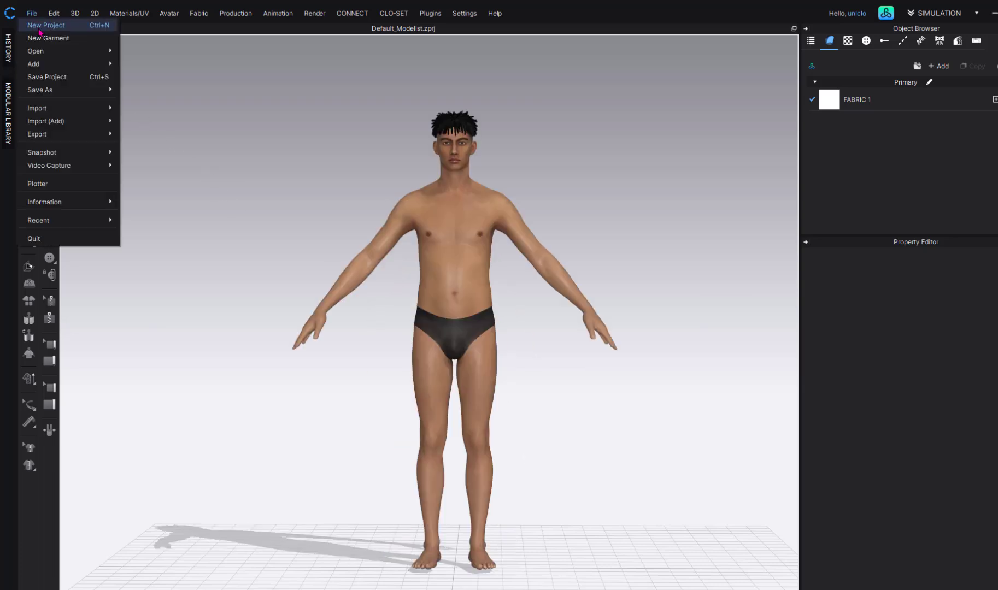
# - Import Figure_2_Waiter_RIG.fbx via File > Import > FBX with Load Type Add and Scale 12%
pyautogui.moveTo(118, 112)
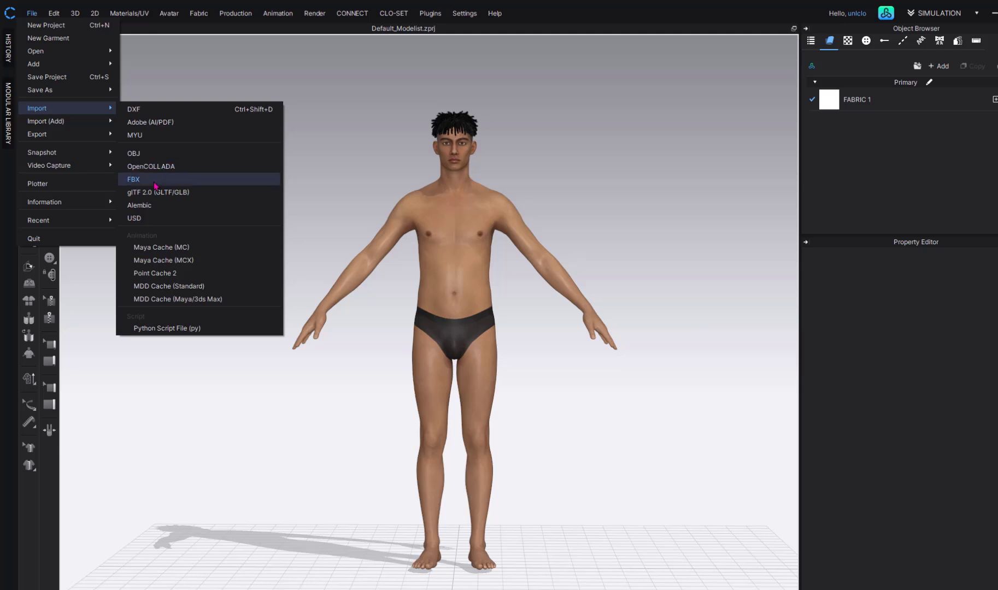
pyautogui.click(154, 179)
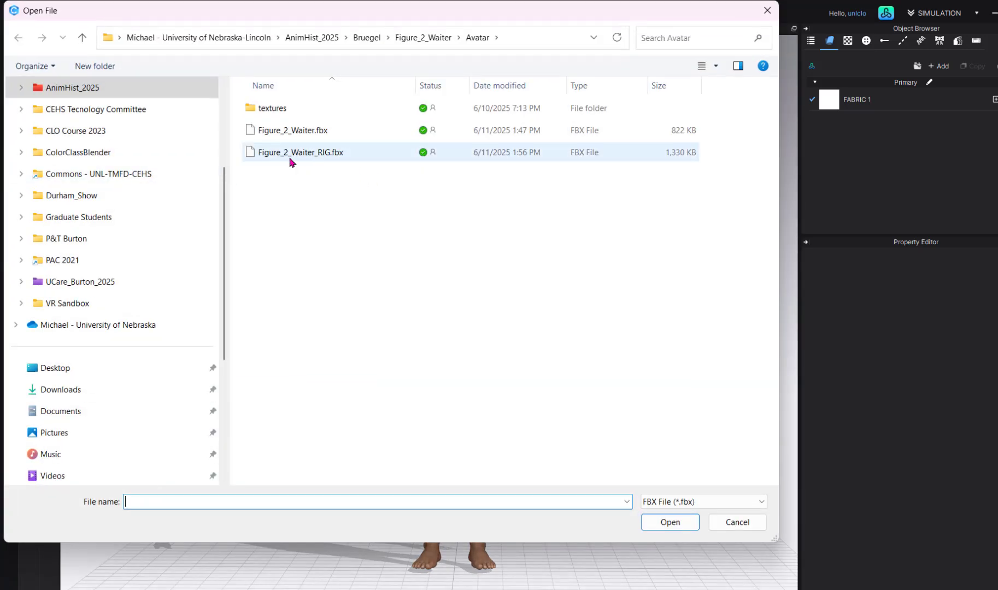
pyautogui.click(303, 159)
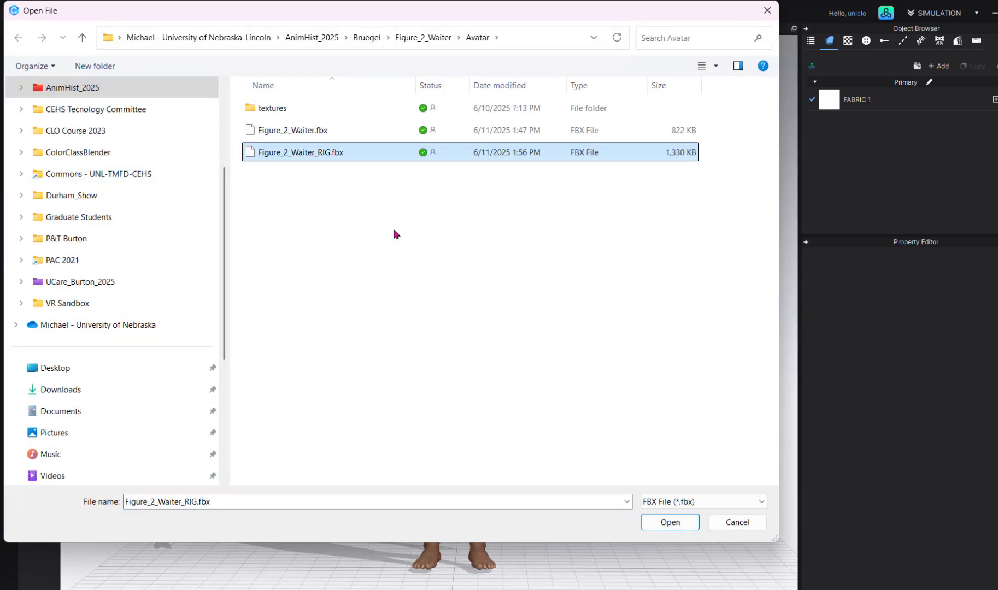
pyautogui.click(670, 524)
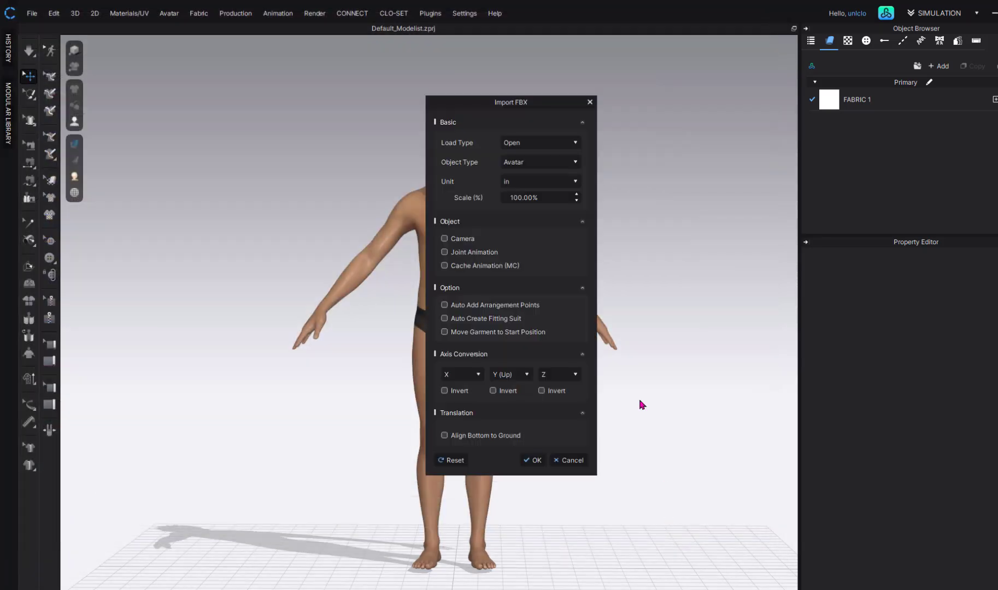
pyautogui.click(563, 141)
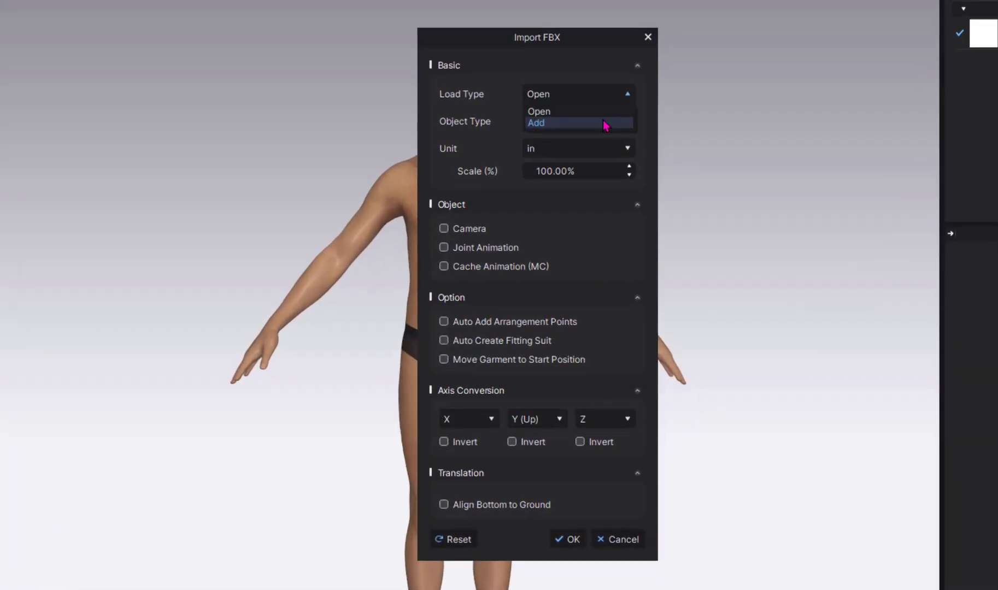
pyautogui.click(605, 124)
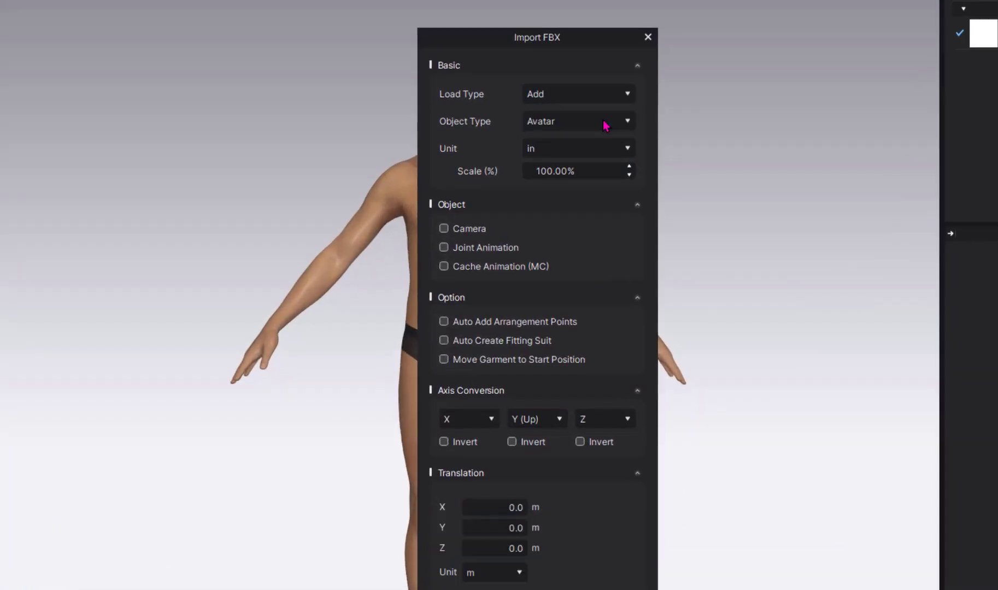
pyautogui.click(596, 164)
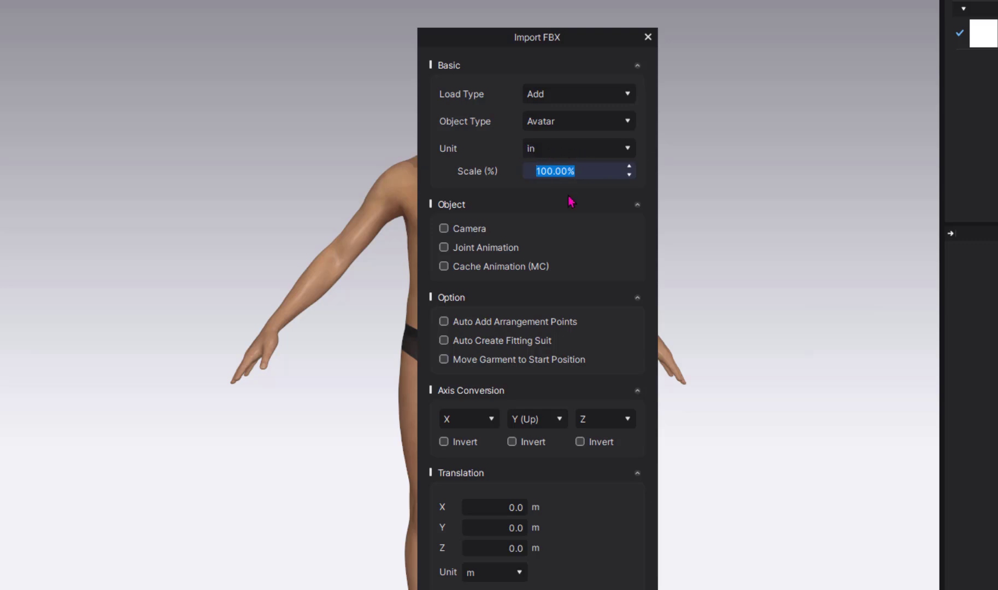
pyautogui.write('12')
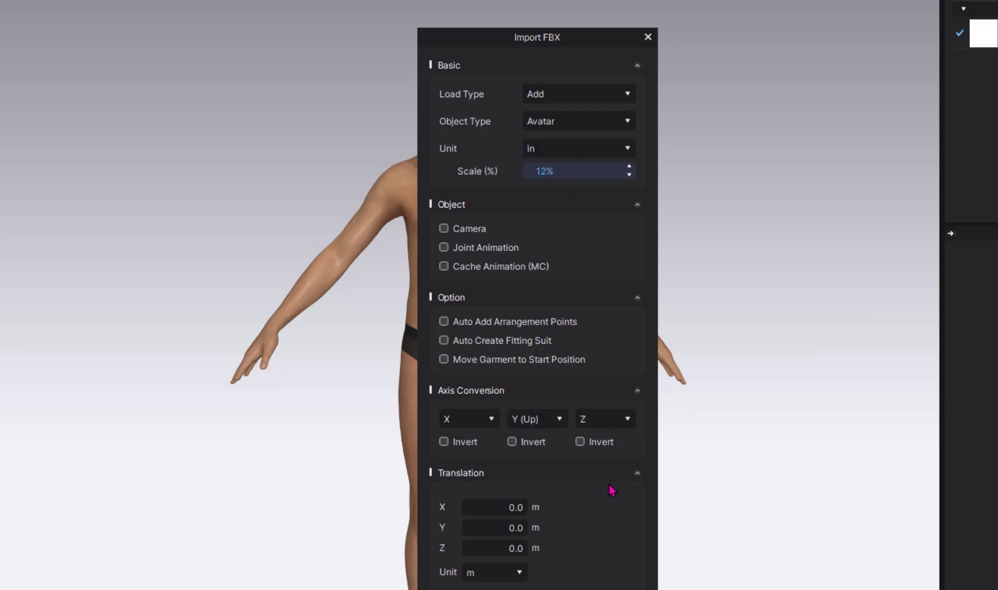
pyautogui.press('Return')
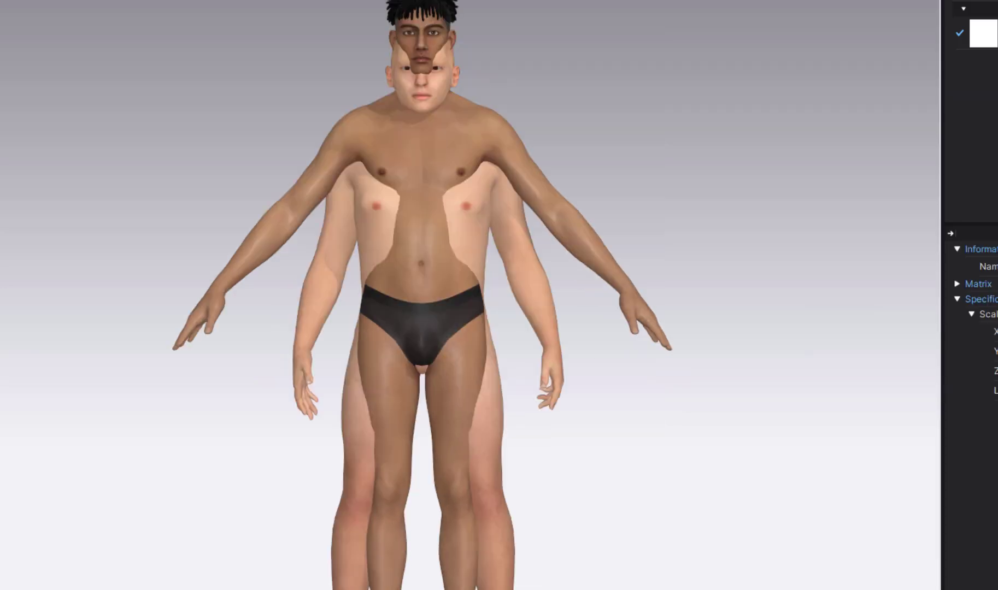
# - Select the light-skinned avatar and set its aspect-locked Y scale to 1.05
pyautogui.click(467, 229)
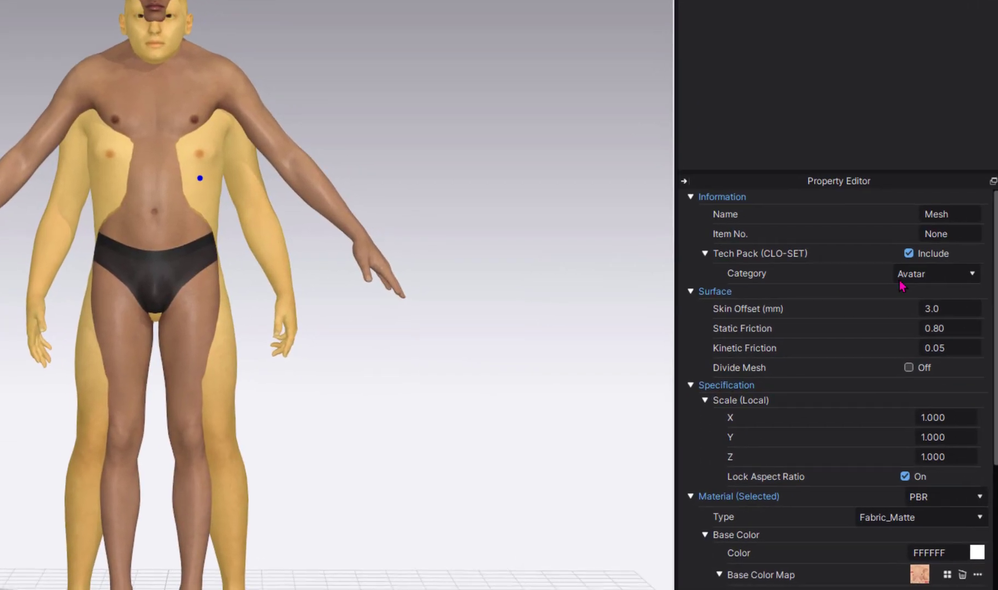
pyautogui.click(945, 437)
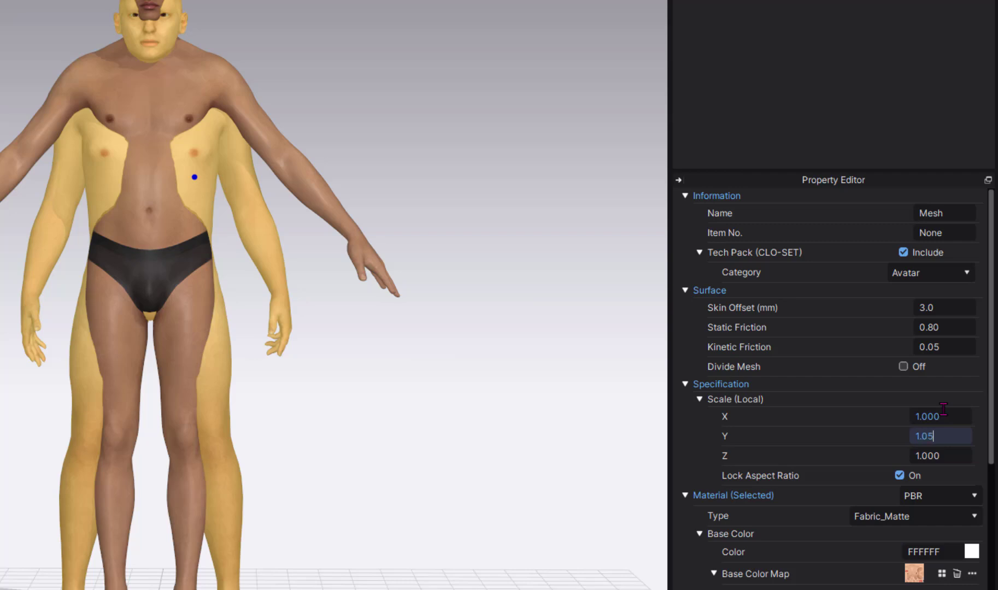
pyautogui.write('1.05')
pyautogui.press('Return')
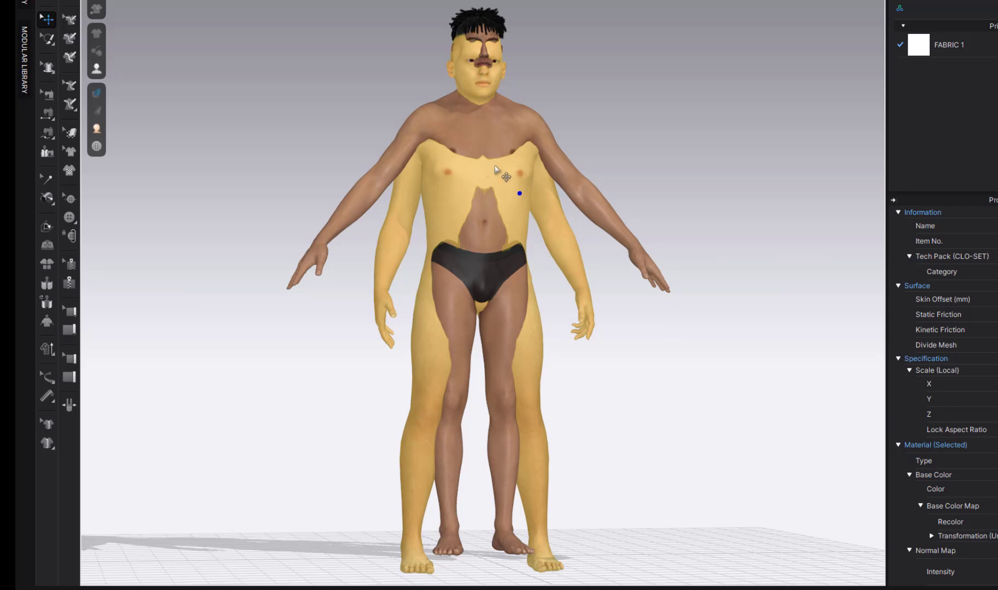
# - Show the avatar's joints, select the hip joint and raise it to lift the torso
pyautogui.moveTo(97, 70)
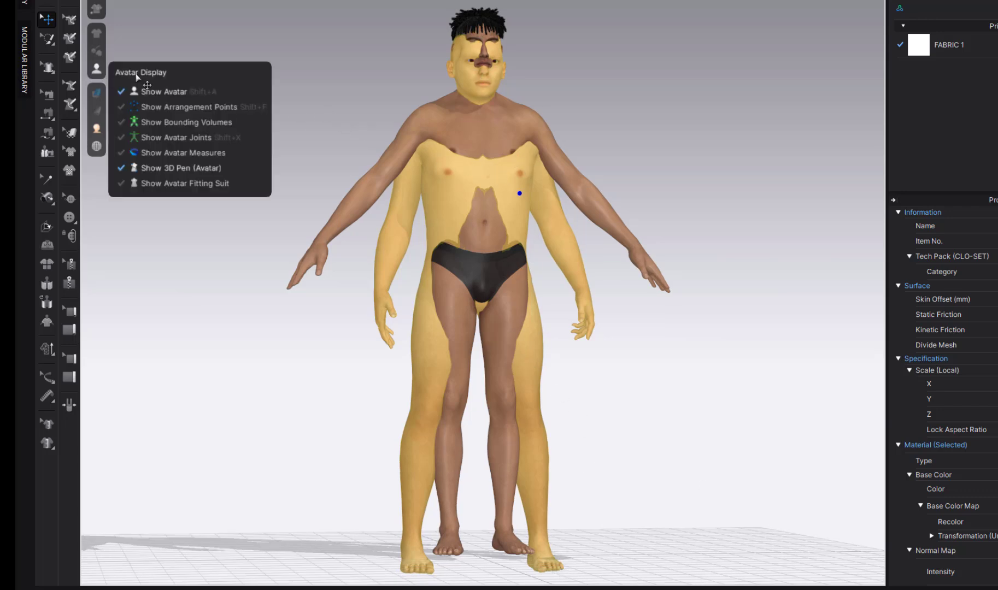
pyautogui.click(159, 139)
pyautogui.moveTo(249, 285); pyautogui.dragTo(388, 300, button='right')
pyautogui.click(444, 277)
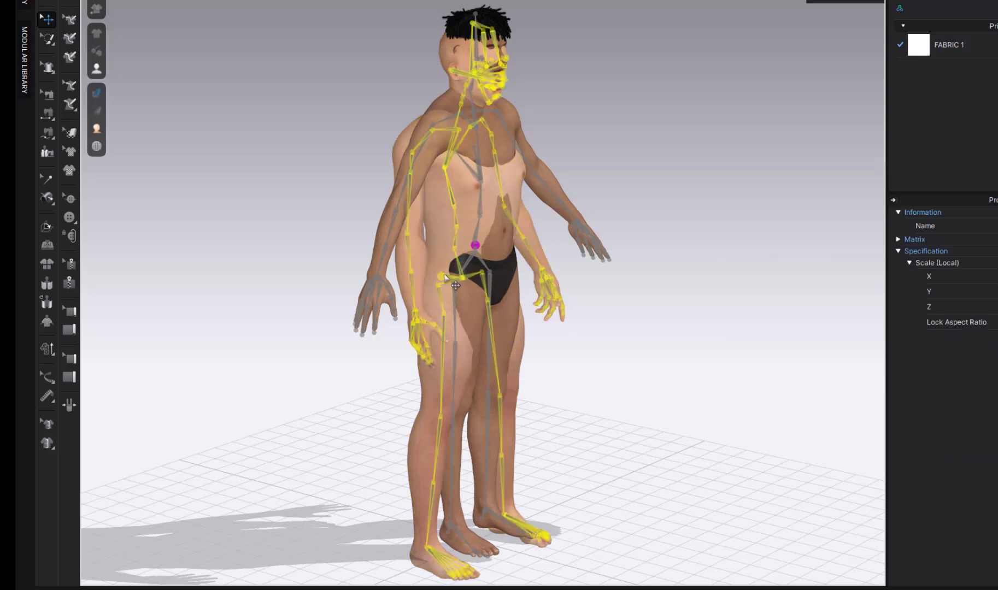
pyautogui.scroll(5, 438, 287)
pyautogui.scroll(-5, 433, 293)
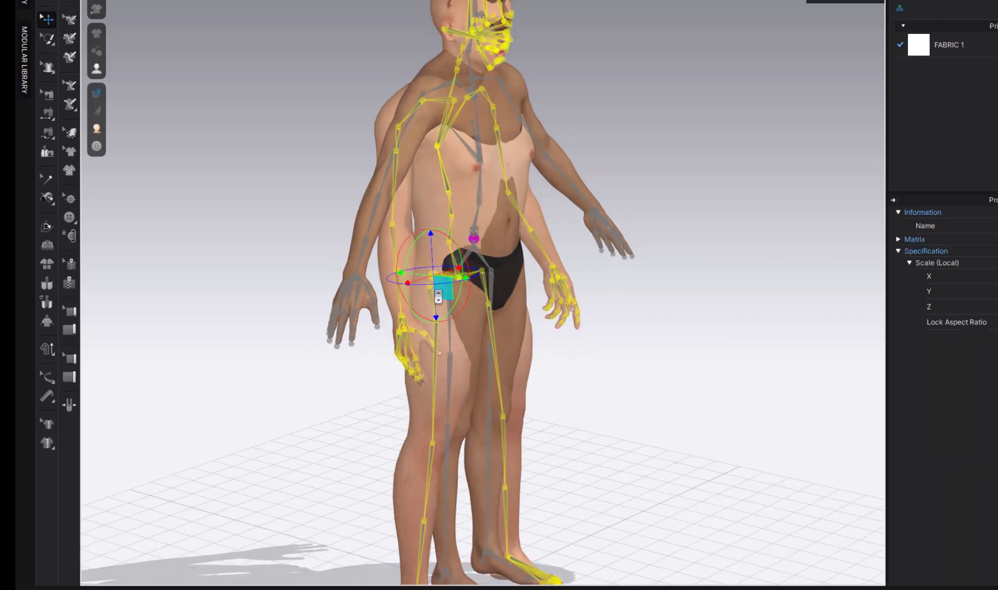
pyautogui.moveTo(443, 239); pyautogui.dragTo(445, 227)
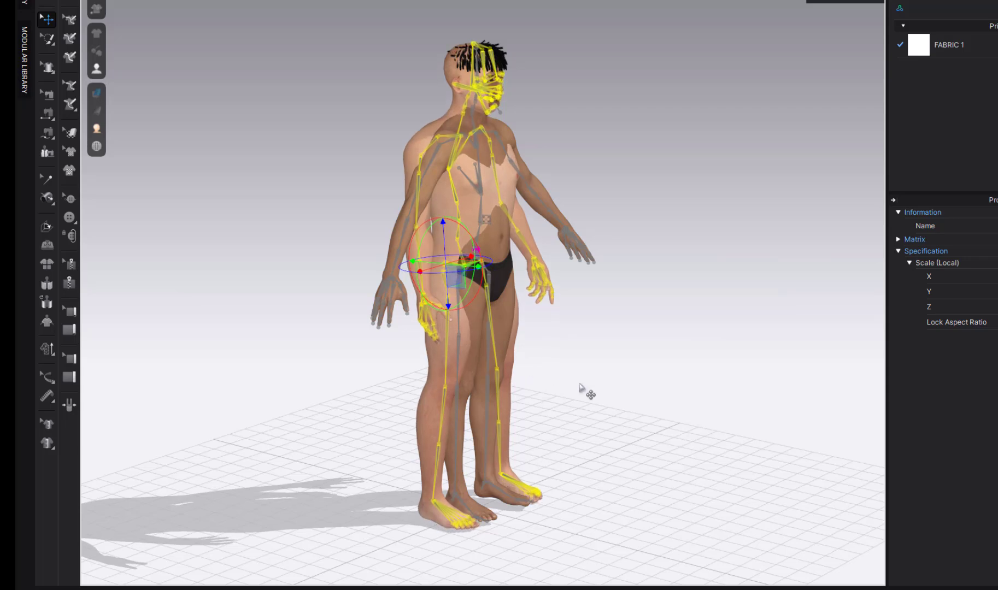
# - Nudge the hip joint slightly higher from a front view to match the reference body
pyautogui.moveTo(584, 392); pyautogui.dragTo(506, 332, button='right')
pyautogui.moveTo(457, 217); pyautogui.dragTo(457, 214)
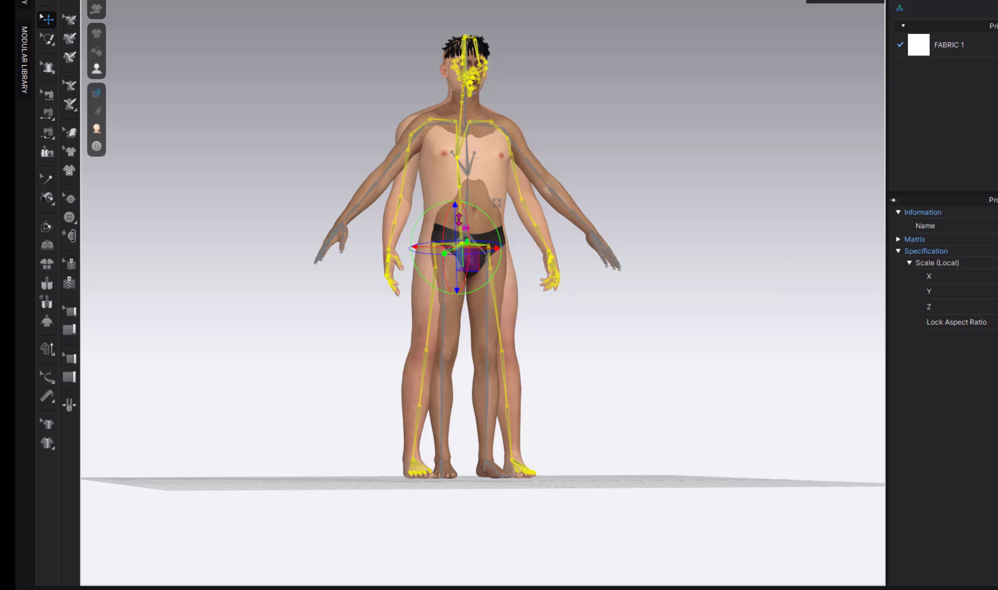
pyautogui.moveTo(497, 418); pyautogui.dragTo(446, 82, button='right')
pyautogui.scroll(5, 440, 82)
pyautogui.moveTo(445, 93); pyautogui.dragTo(503, 330, button='middle')
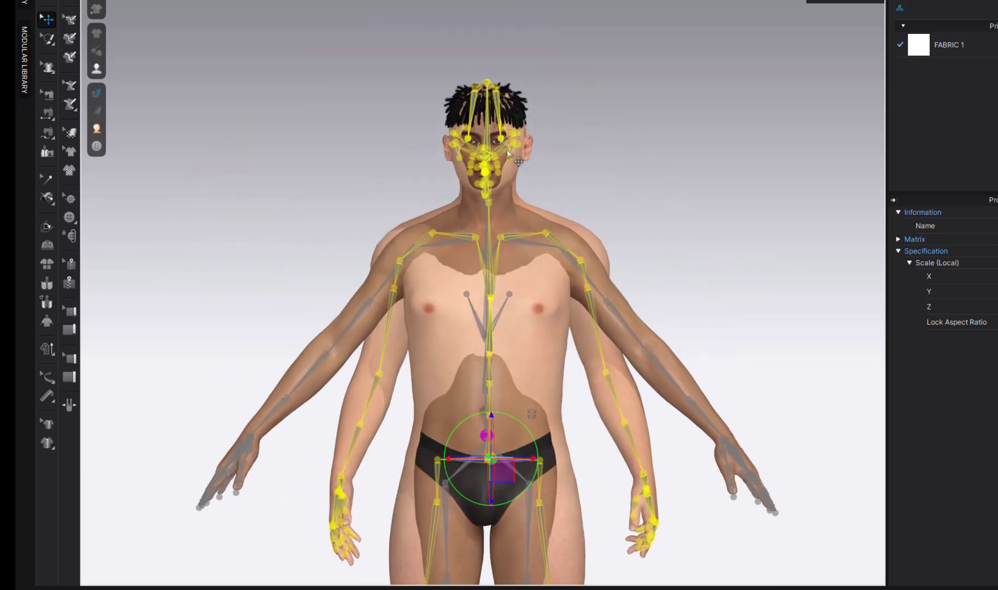
pyautogui.scroll(3, 489, 109)
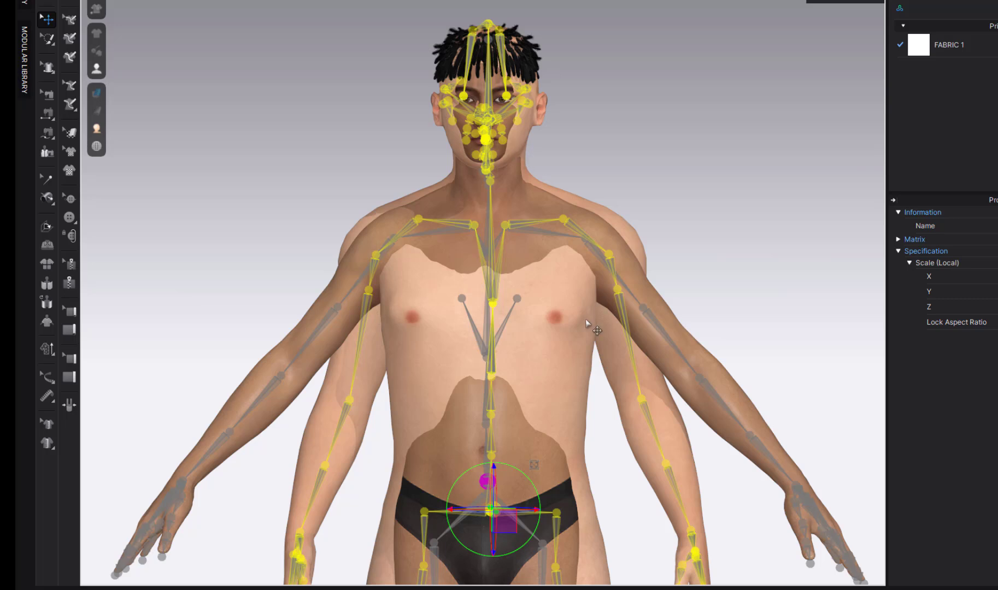
# - Rotate the clavicle chain and one upper-arm joint so that arm lies on the reference arm
pyautogui.click(505, 225)
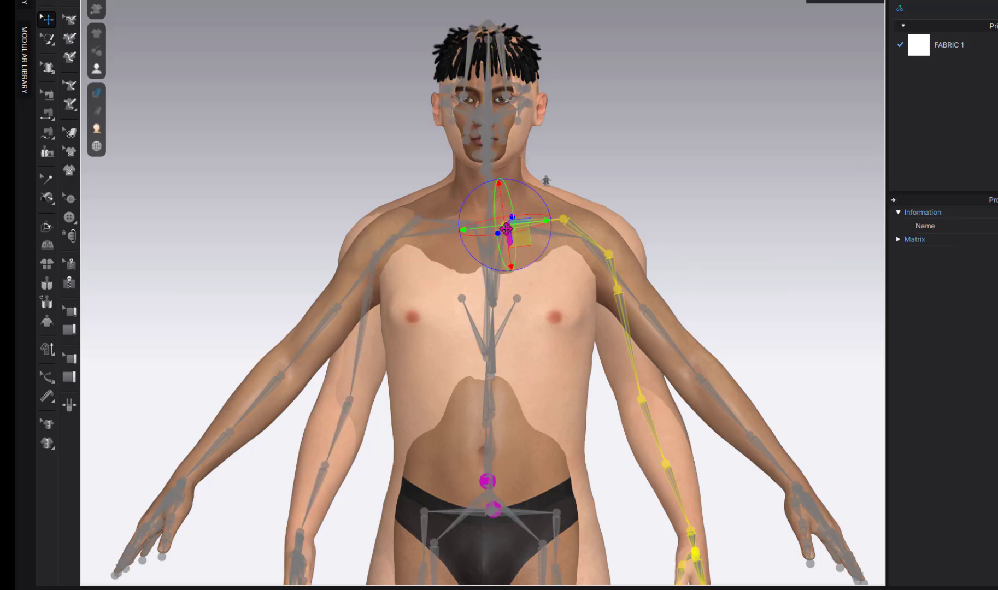
pyautogui.moveTo(538, 192); pyautogui.dragTo(618, 194)
pyautogui.click(565, 231)
pyautogui.click(613, 265)
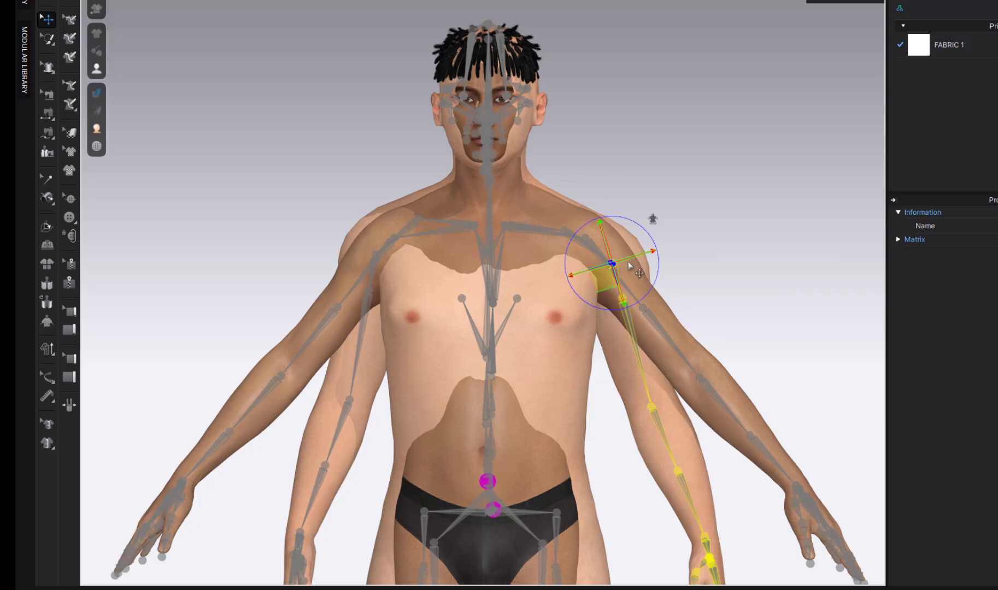
pyautogui.click(643, 221)
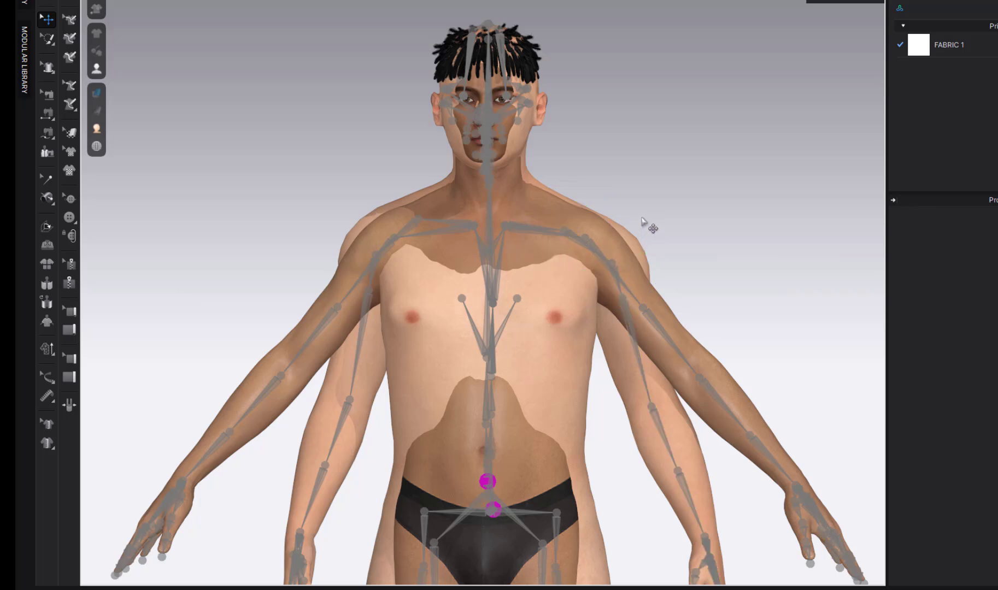
pyautogui.click(614, 266)
pyautogui.moveTo(637, 221); pyautogui.dragTo(631, 213)
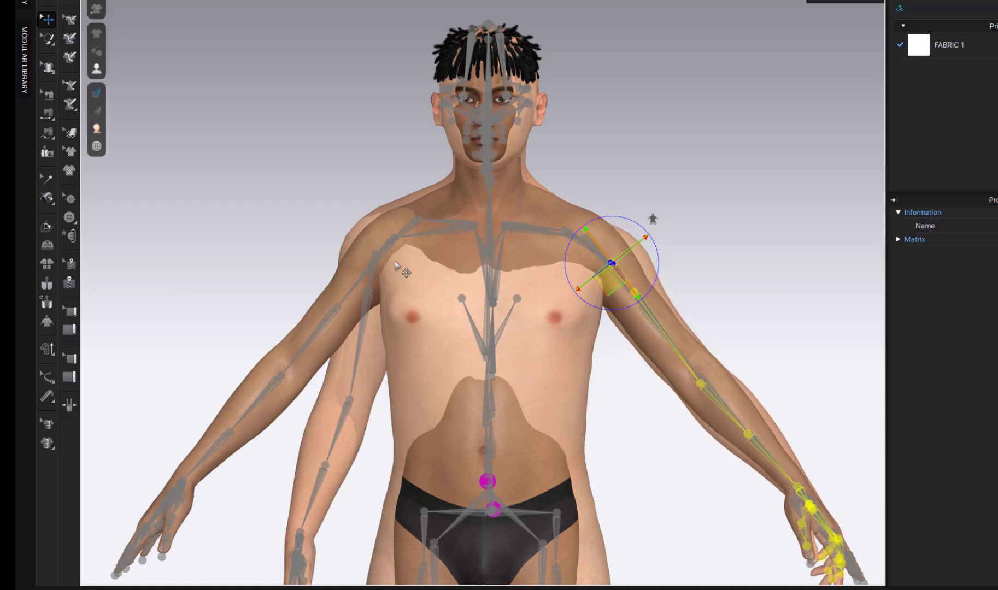
# - Swing the other upper-arm joint outward onto the reference avatar's arm
pyautogui.click(376, 257)
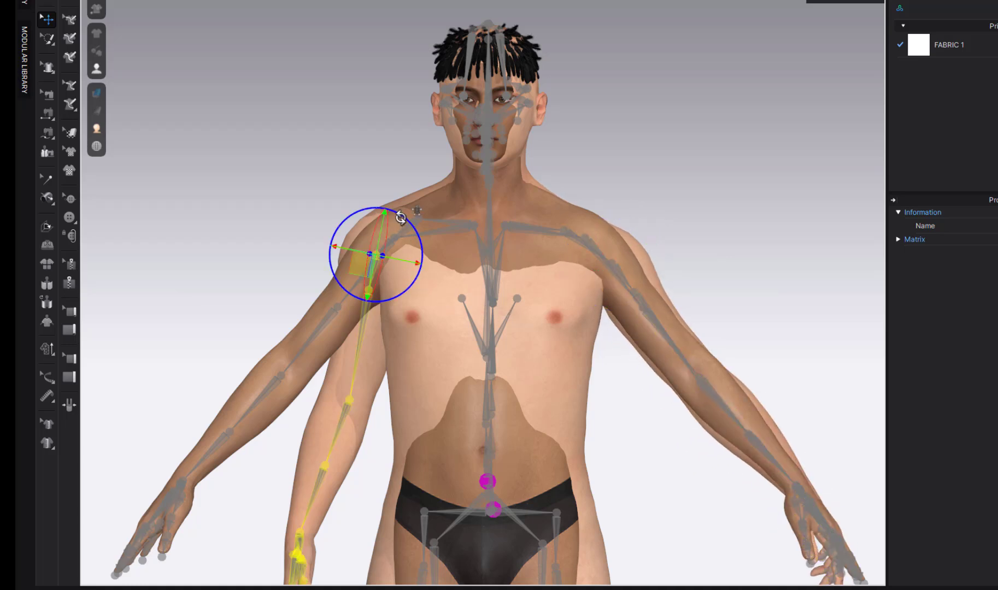
pyautogui.moveTo(403, 214); pyautogui.dragTo(414, 234)
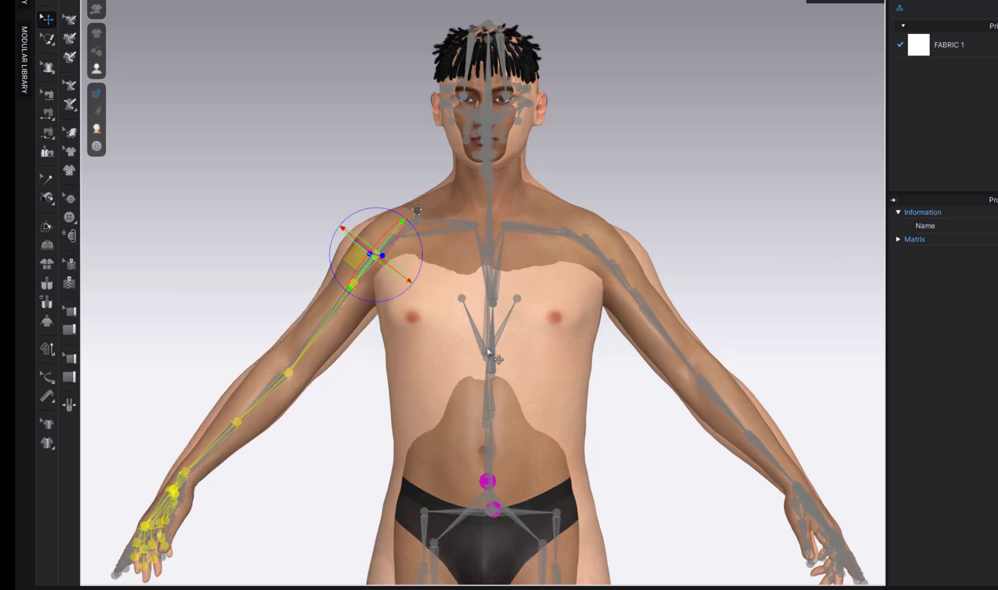
pyautogui.scroll(-3, 414, 234)
pyautogui.moveTo(481, 355); pyautogui.dragTo(481, 190, button='middle')
pyautogui.scroll(-5, 480, 189)
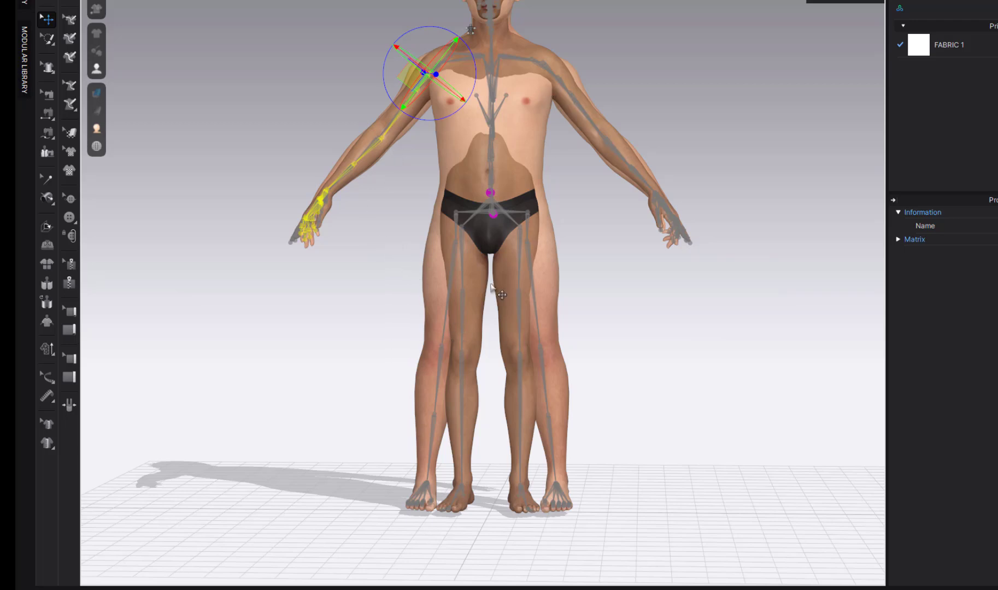
# - Rotate both hip joints so the legs stand vertical
pyautogui.click(539, 223)
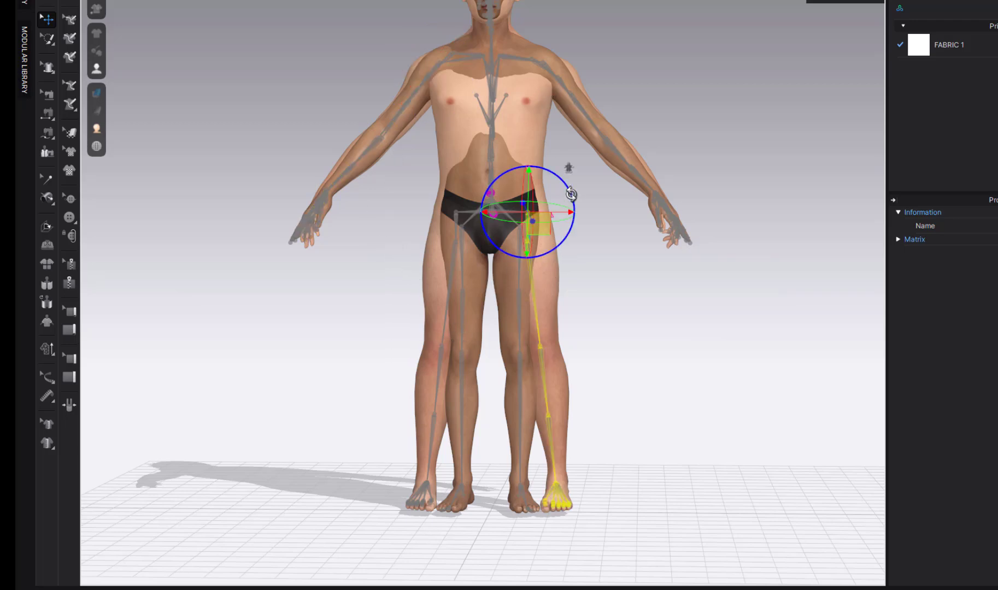
pyautogui.moveTo(573, 194); pyautogui.dragTo(573, 199)
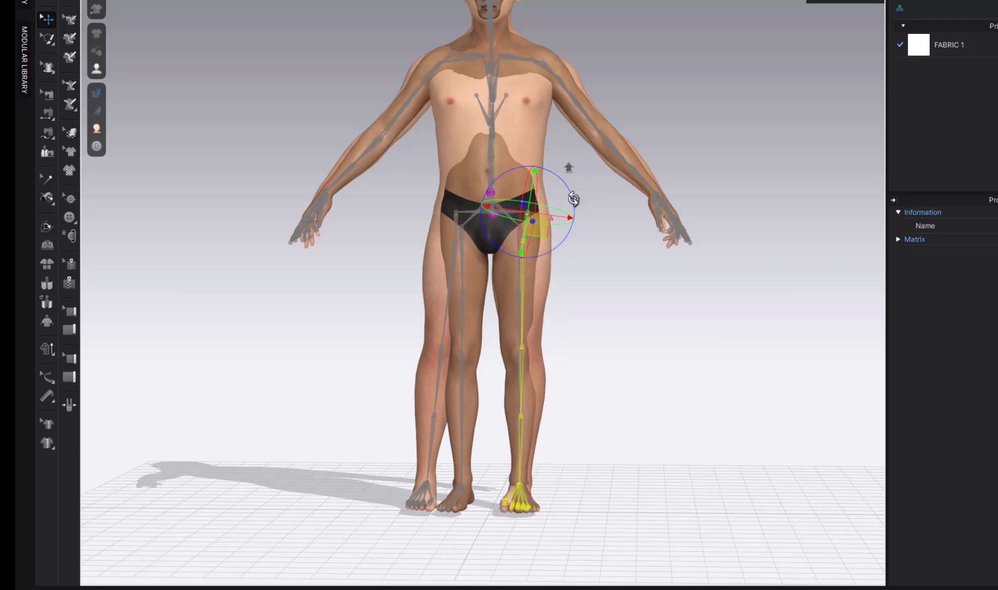
pyautogui.click(464, 221)
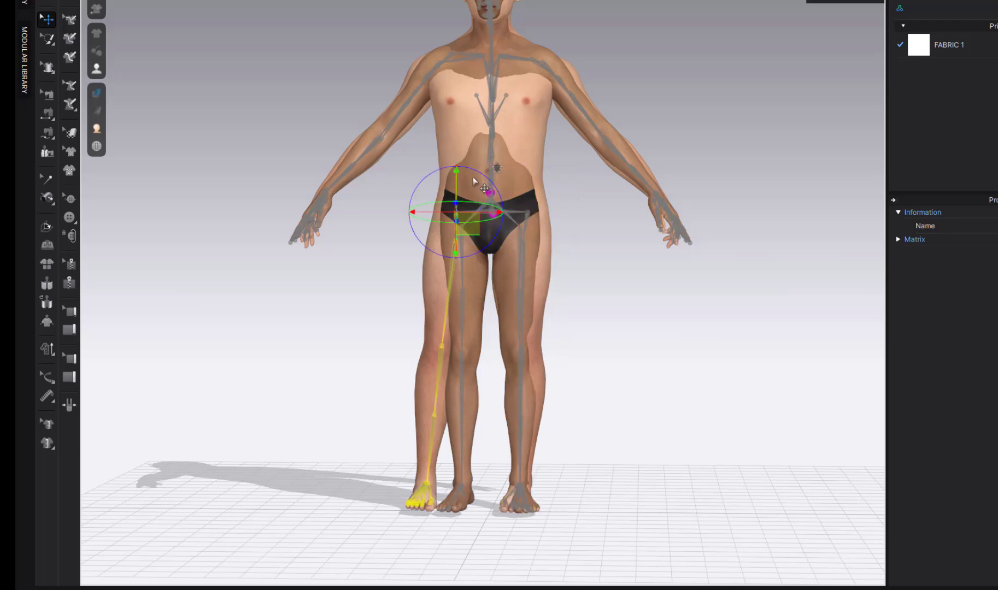
pyautogui.moveTo(480, 176); pyautogui.dragTo(474, 173)
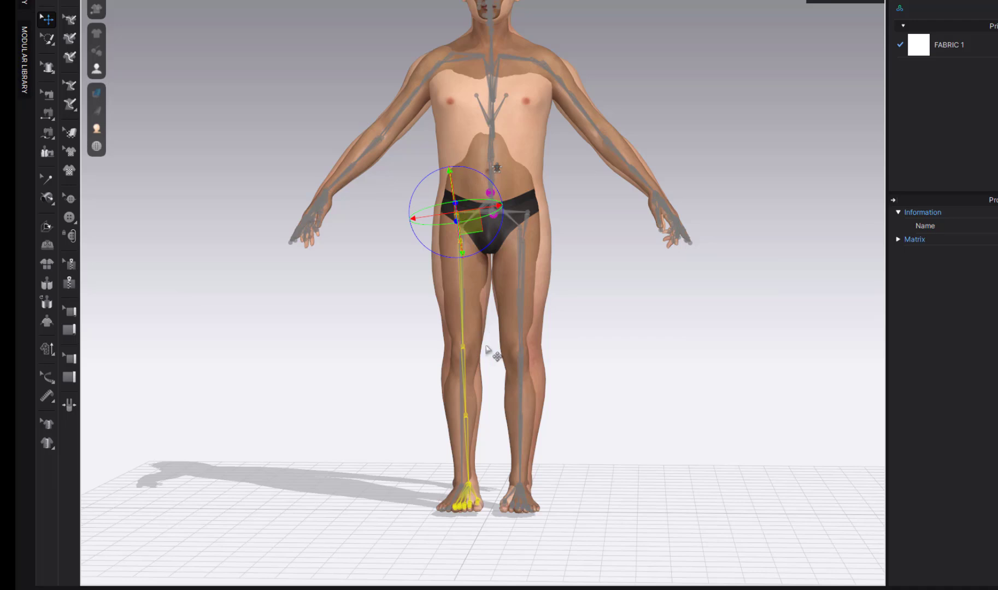
pyautogui.moveTo(487, 183); pyautogui.dragTo(486, 179)
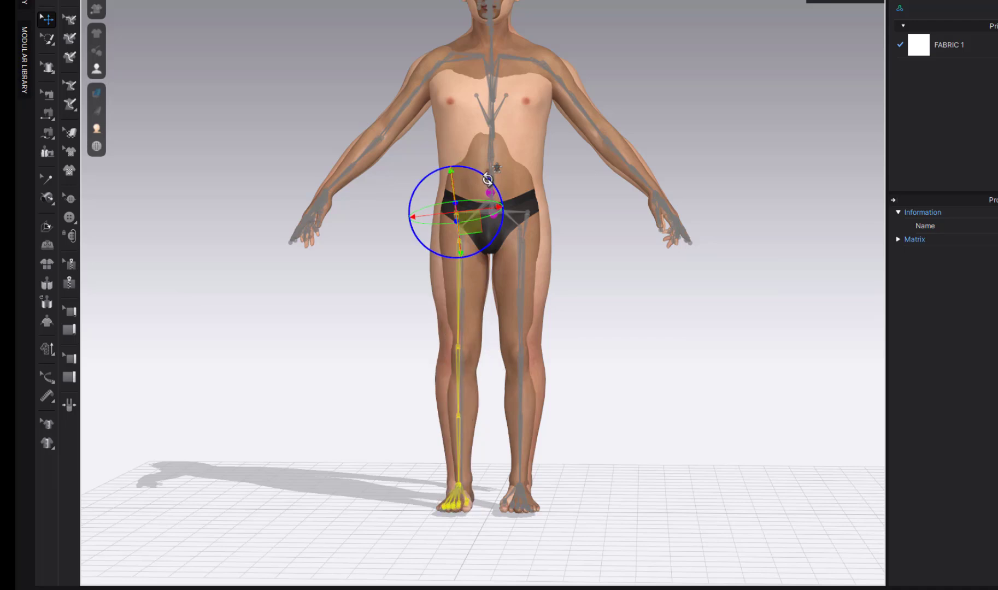
# - Check the lower legs and feet, then swing the left leg sideways to fit
pyautogui.scroll(5, 546, 463)
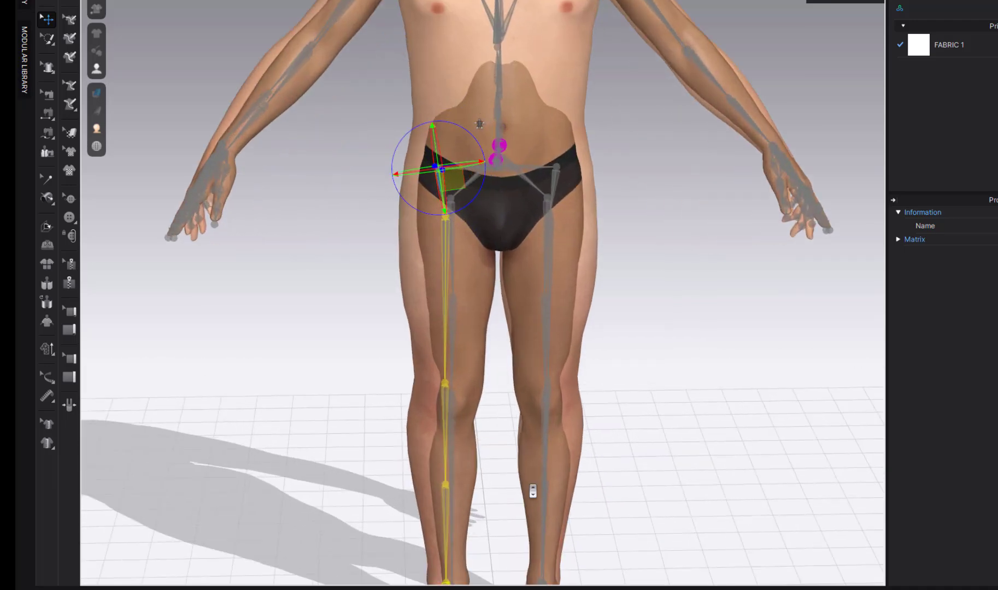
pyautogui.moveTo(525, 469); pyautogui.dragTo(539, 287, button='middle')
pyautogui.scroll(4, 510, 357)
pyautogui.moveTo(510, 331); pyautogui.dragTo(527, 259, button='middle')
pyautogui.scroll(3, 514, 344)
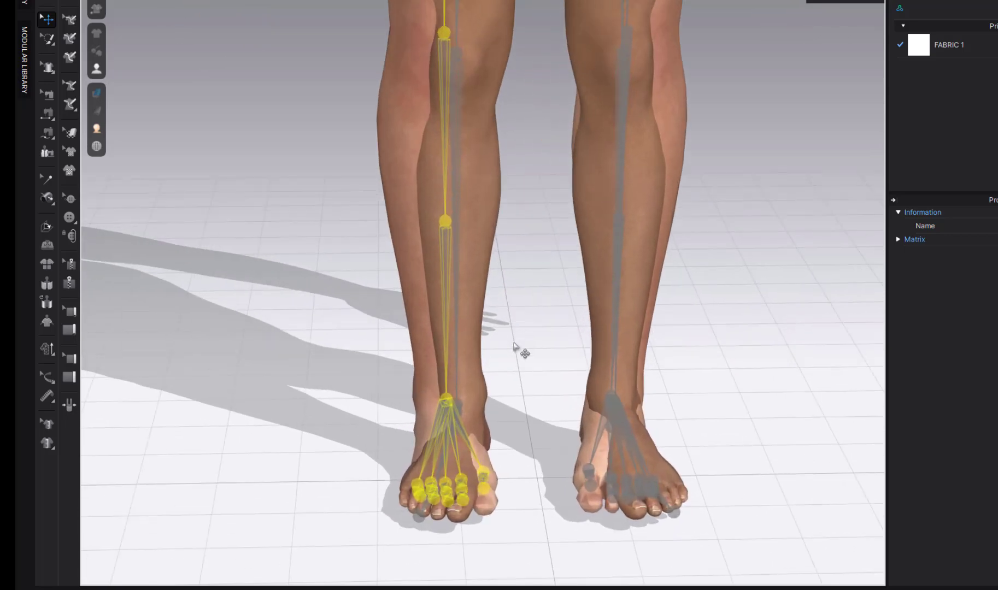
pyautogui.scroll(-3, 508, 373)
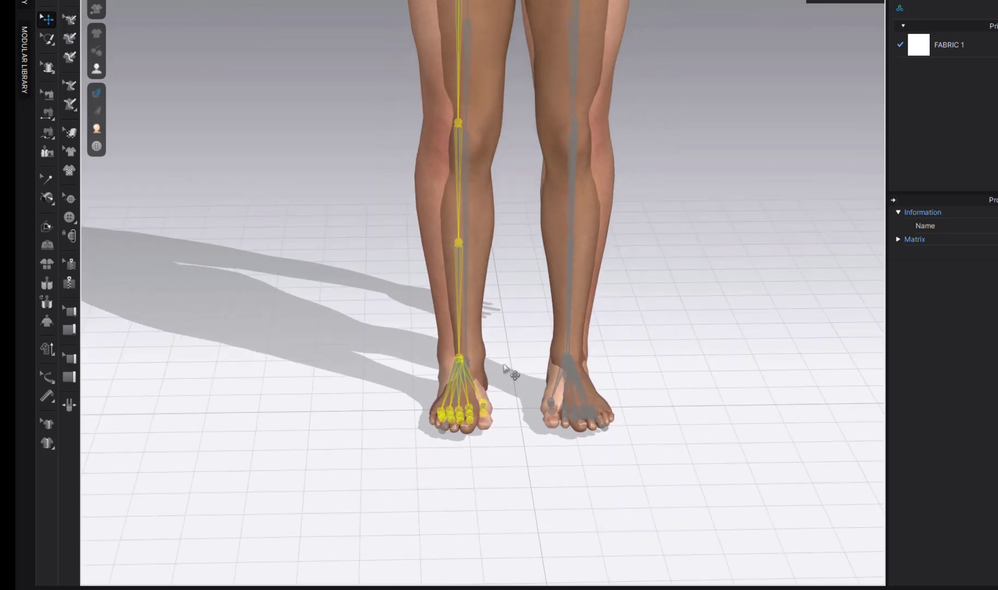
pyautogui.moveTo(511, 374); pyautogui.dragTo(507, 517, button='middle')
pyautogui.scroll(-1, 469, 333)
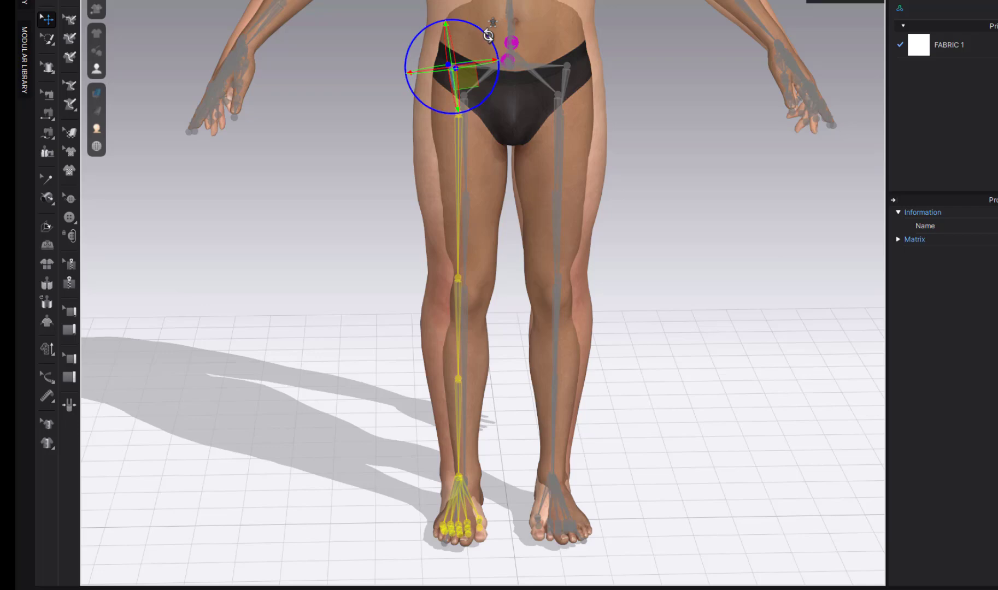
pyautogui.moveTo(488, 36); pyautogui.dragTo(486, 36)
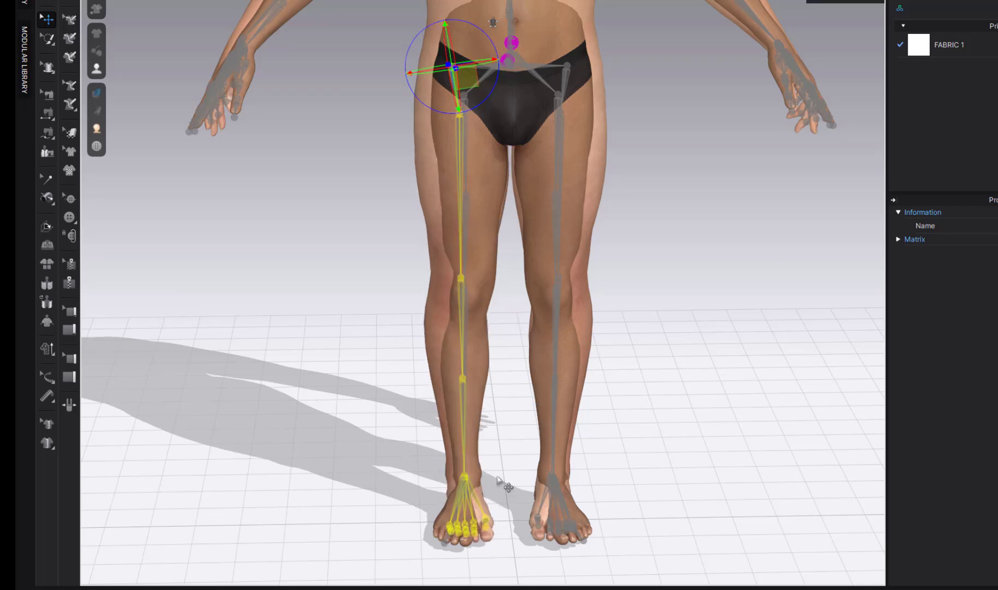
# - Inspect the foot and heel joints from several angles, selecting foot.L
pyautogui.moveTo(488, 510); pyautogui.dragTo(515, 507, button='right')
pyautogui.click(464, 481)
pyautogui.moveTo(443, 511)
pyautogui.mouseDown(button='right')
pyautogui.moveTo(479, 522)
pyautogui.moveTo(445, 532)
pyautogui.moveTo(446, 496)
pyautogui.moveTo(435, 496)
pyautogui.mouseUp(button='right')
pyautogui.click(450, 513)
pyautogui.click(468, 542)
pyautogui.moveTo(475, 552); pyautogui.dragTo(480, 380, button='right')
pyautogui.click(497, 558)
pyautogui.scroll(2, 520, 557)
pyautogui.click(479, 380)
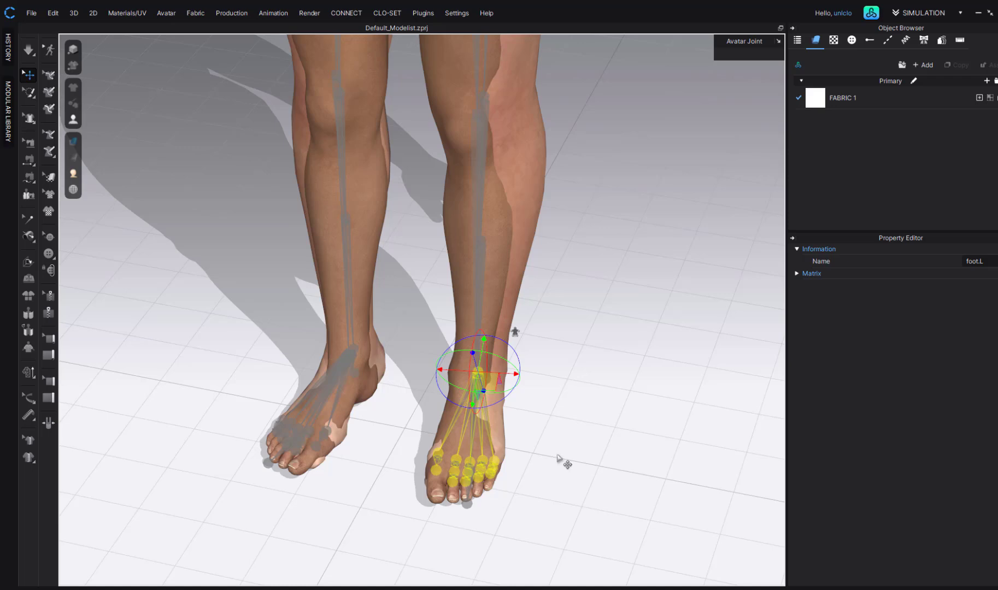
pyautogui.scroll(-5, 559, 459)
pyautogui.moveTo(521, 432); pyautogui.dragTo(540, 430, button='right')
# - Lower clavicle.R and rotate shoulder01.R outward to fit the reference body
pyautogui.click(397, 156)
pyautogui.moveTo(377, 158); pyautogui.dragTo(378, 183, button='right')
pyautogui.moveTo(392, 113); pyautogui.dragTo(384, 118)
pyautogui.scroll(3, 428, 292)
pyautogui.moveTo(432, 305); pyautogui.dragTo(464, 428, button='middle')
pyautogui.scroll(3, 464, 421)
pyautogui.click(406, 195)
pyautogui.moveTo(376, 155); pyautogui.dragTo(384, 150)
pyautogui.scroll(-3, 593, 412)
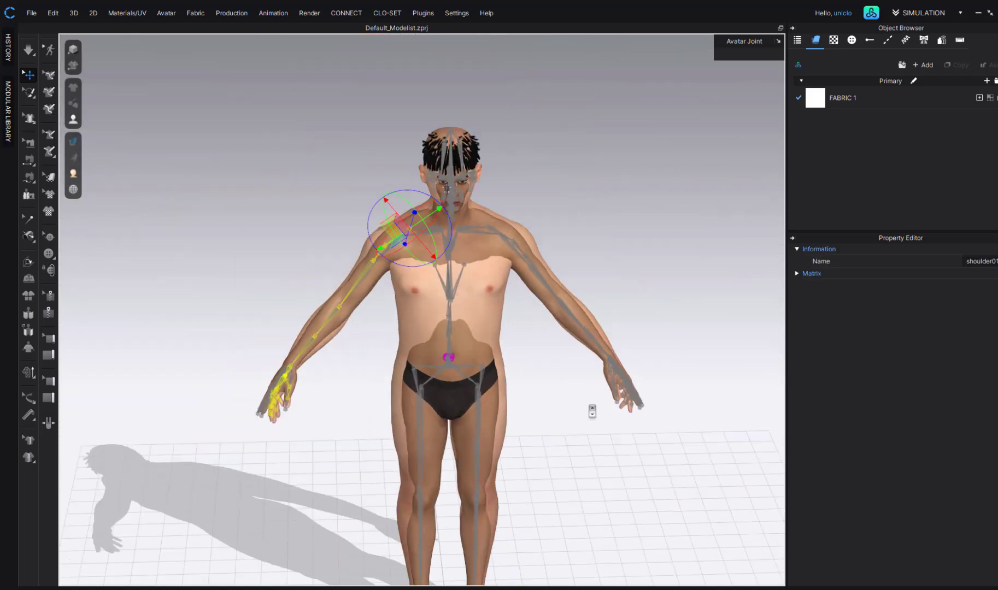
pyautogui.scroll(-2, 593, 411)
pyautogui.moveTo(593, 411); pyautogui.dragTo(581, 347, button='right')
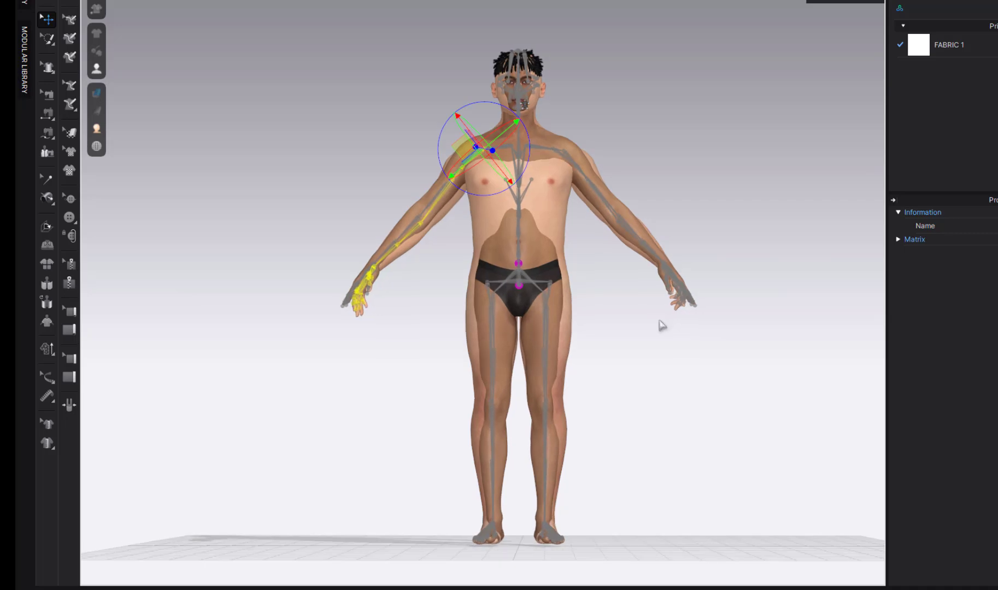
pyautogui.moveTo(98, 69)
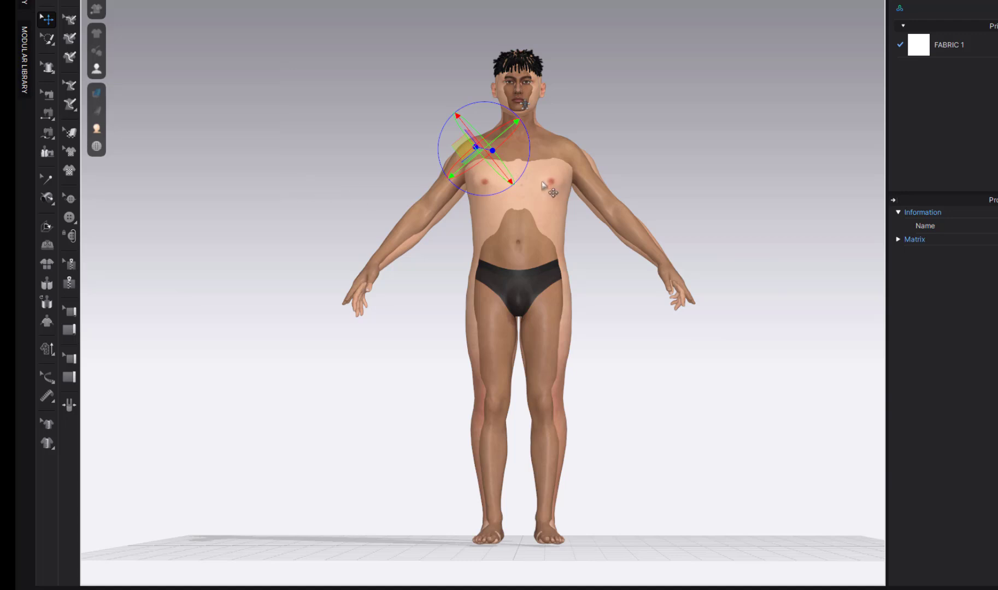
pyautogui.click(539, 152)
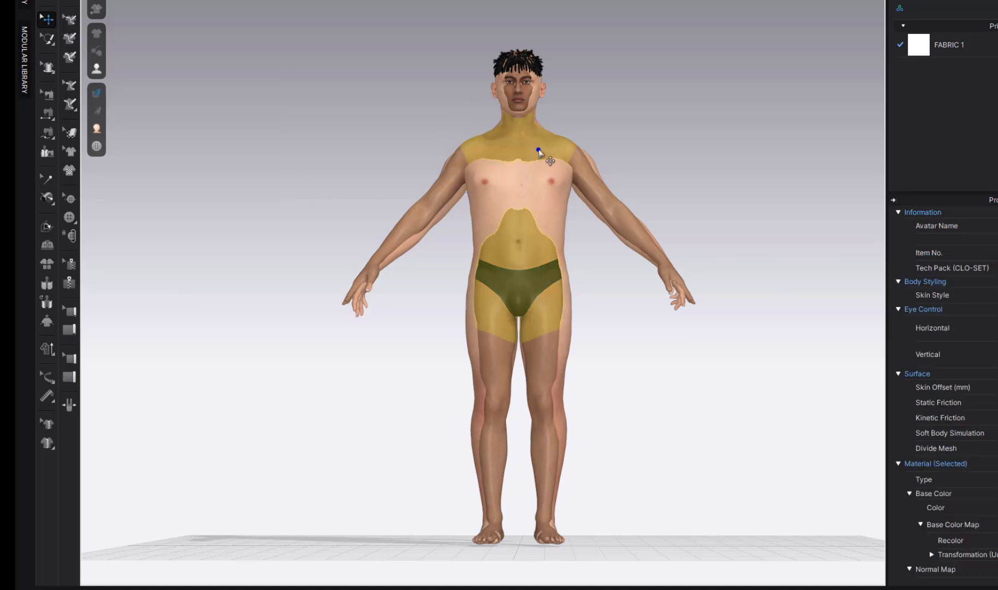
# - Start File > Export > OBJ and cancel the save dialog without exporting
pyautogui.moveTo(586, 292); pyautogui.dragTo(580, 313, button='right')
pyautogui.click(54, 3)
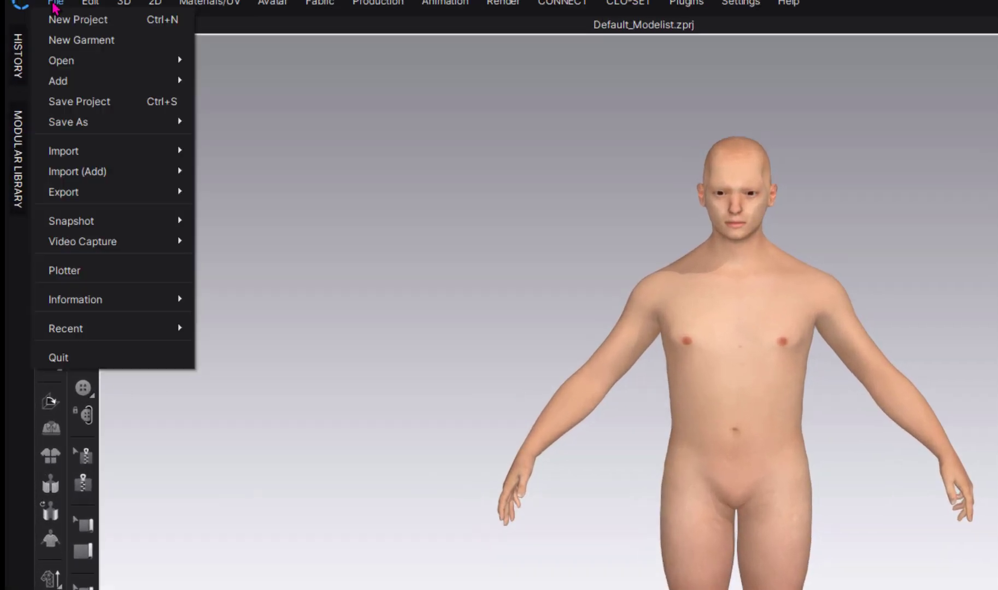
pyautogui.moveTo(82, 192)
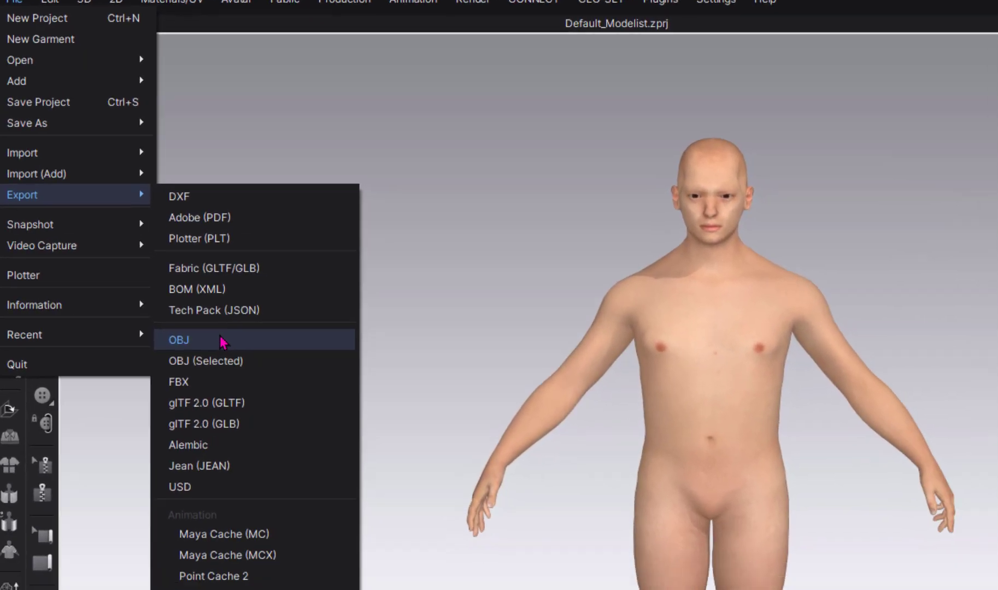
pyautogui.click(290, 406)
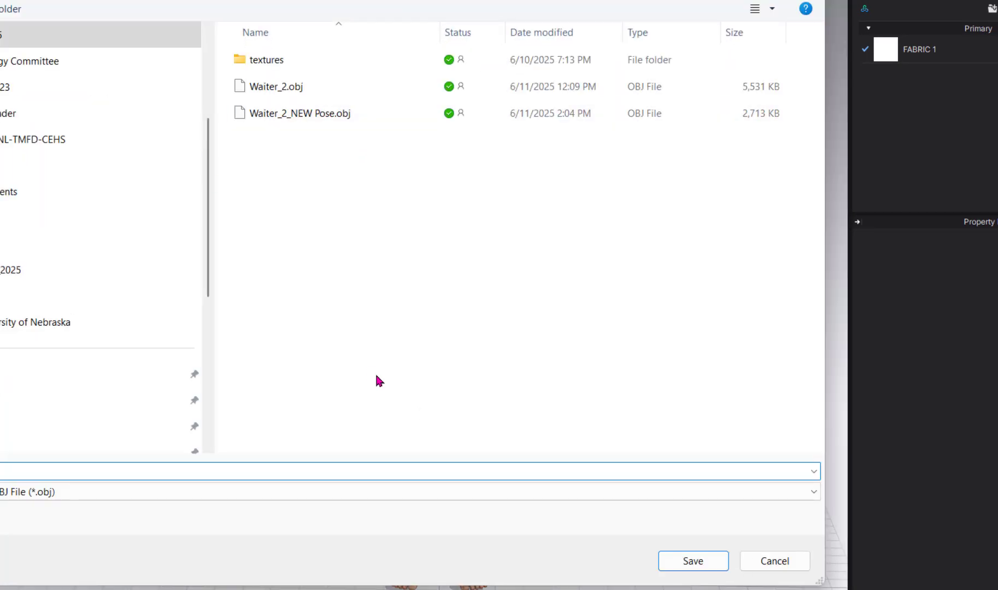
pyautogui.click(762, 567)
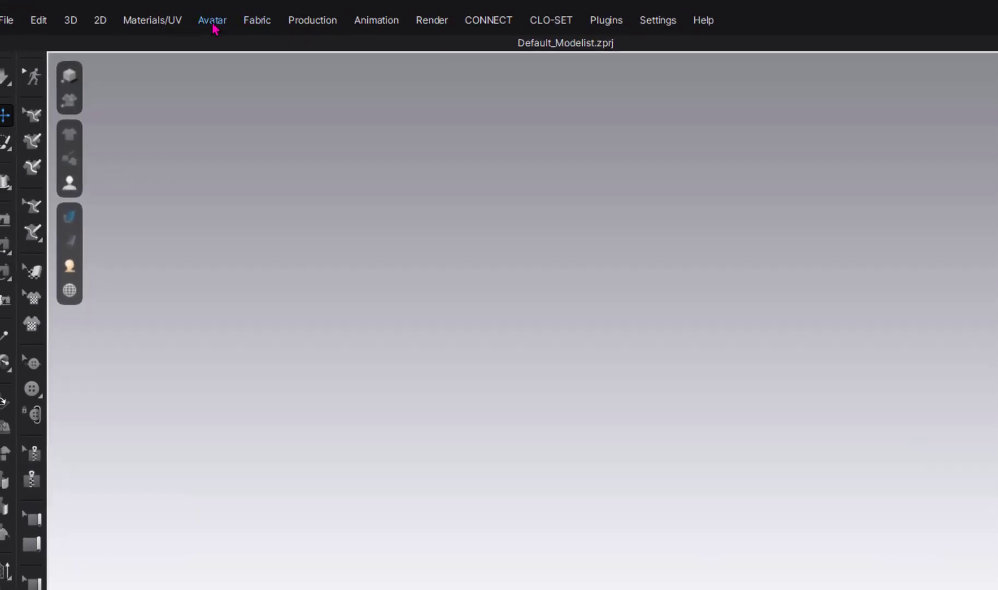
# - Run Avatar > Auto Convert to Avatar with Waiter_2_NEW Pose.obj as the 3D body file
pyautogui.click(213, 20)
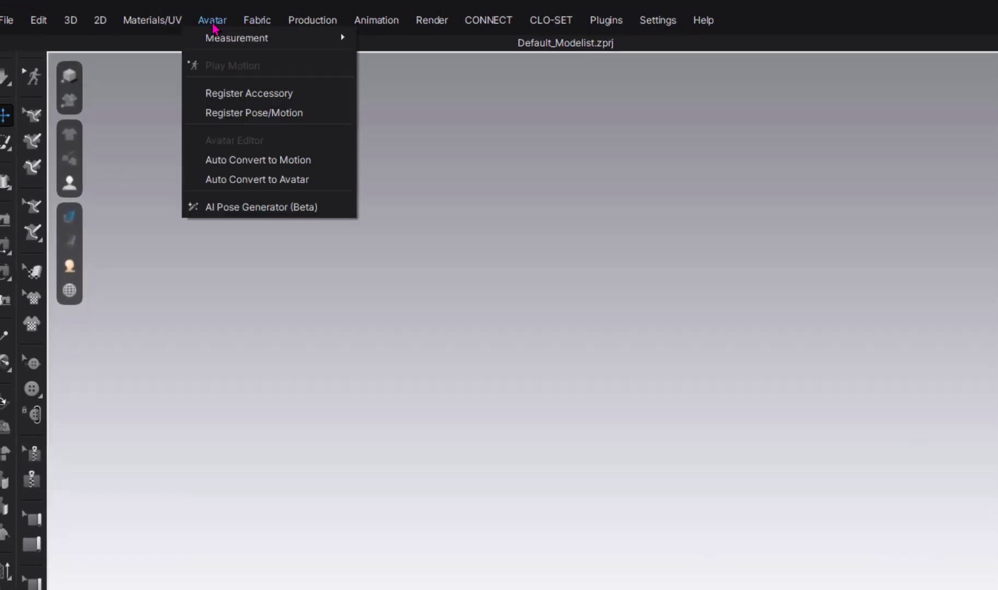
pyautogui.click(245, 180)
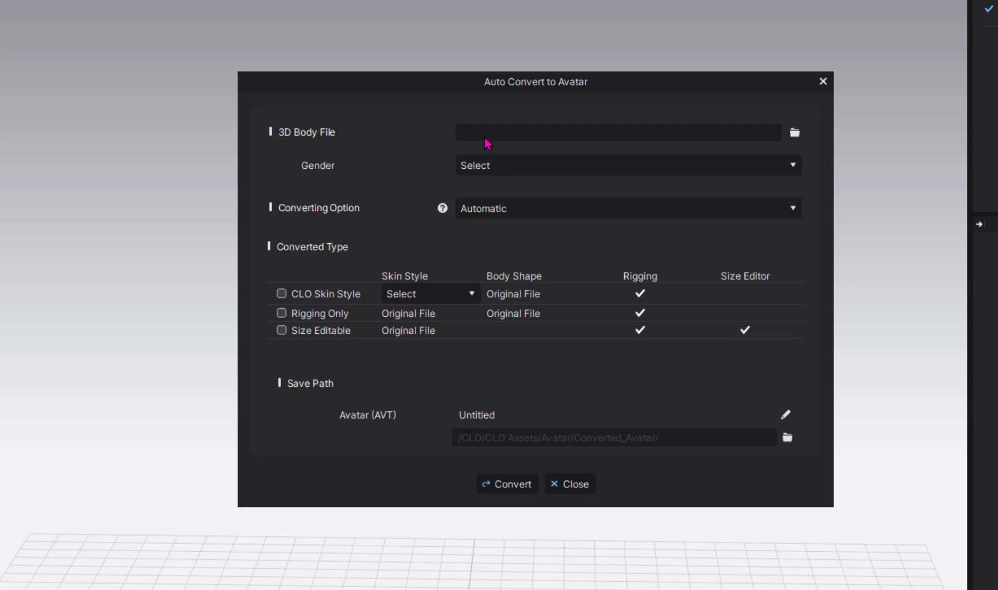
pyautogui.click(795, 133)
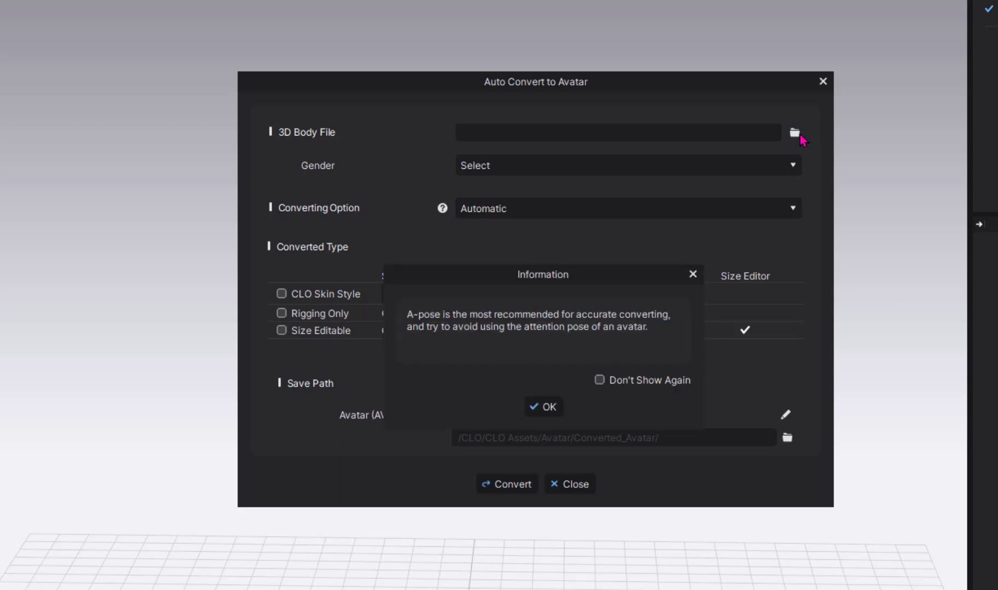
pyautogui.click(543, 407)
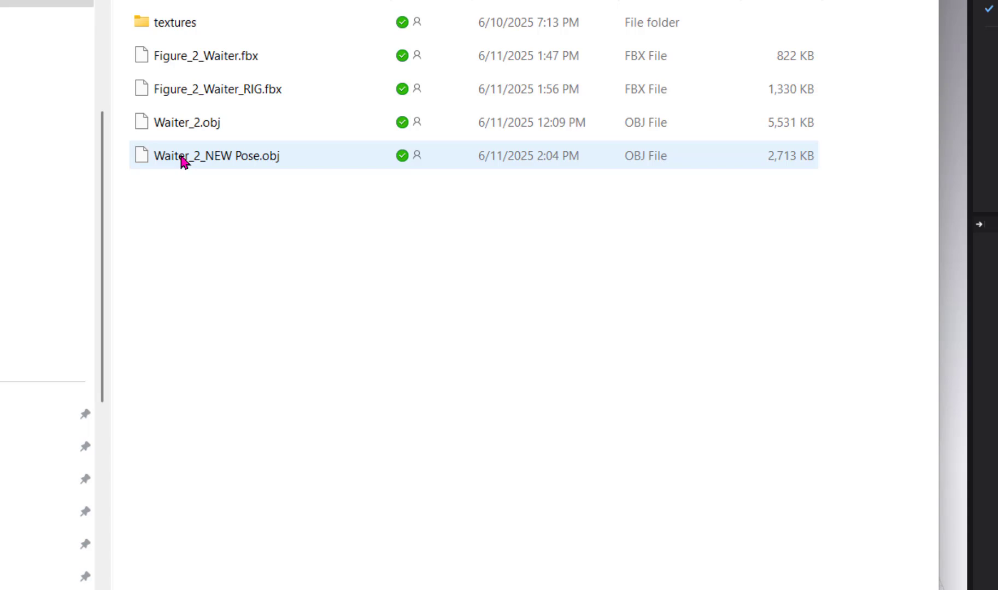
pyautogui.click(186, 162)
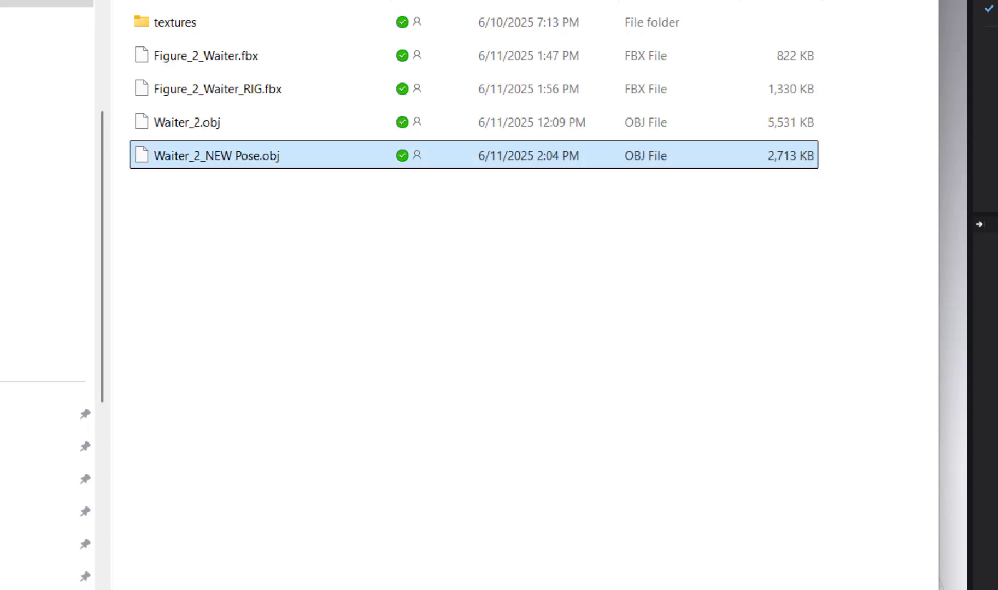
pyautogui.press('Return')
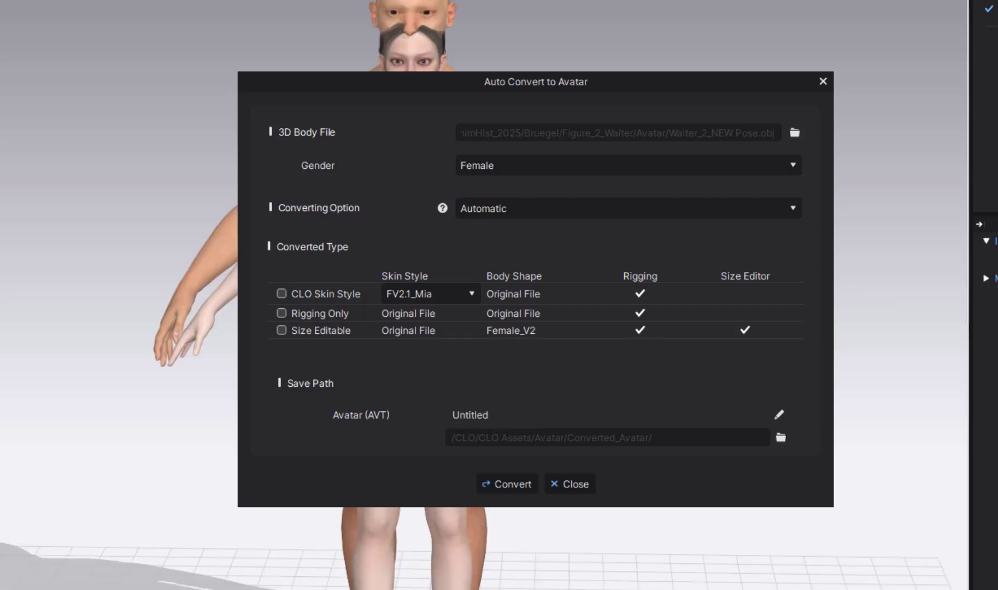
# - Convert the body as a Male, Rigging Only avatar named Waiter_2_Posed
pyautogui.moveTo(410, 90); pyautogui.dragTo(691, 6)
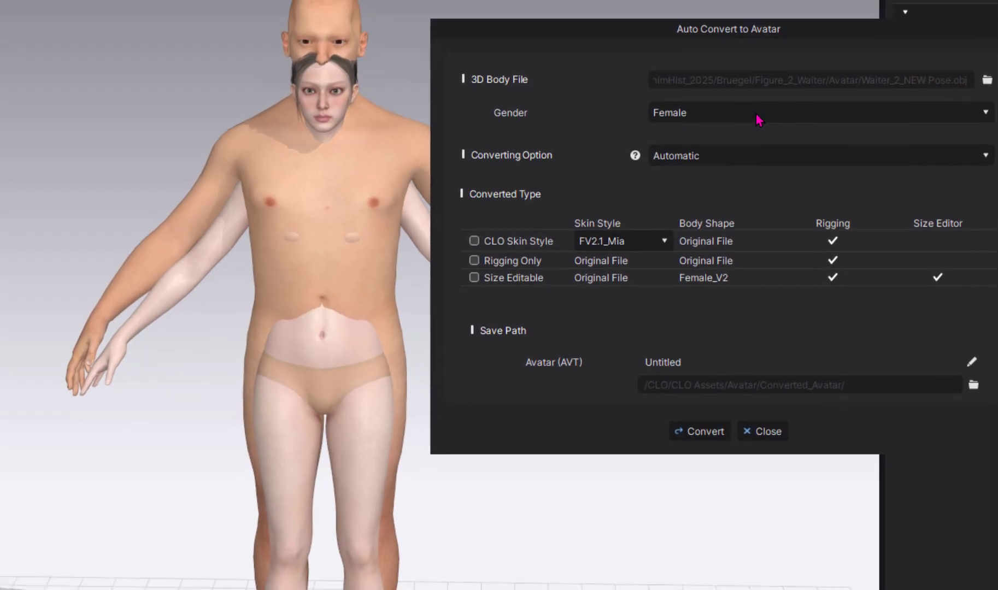
pyautogui.click(845, 87)
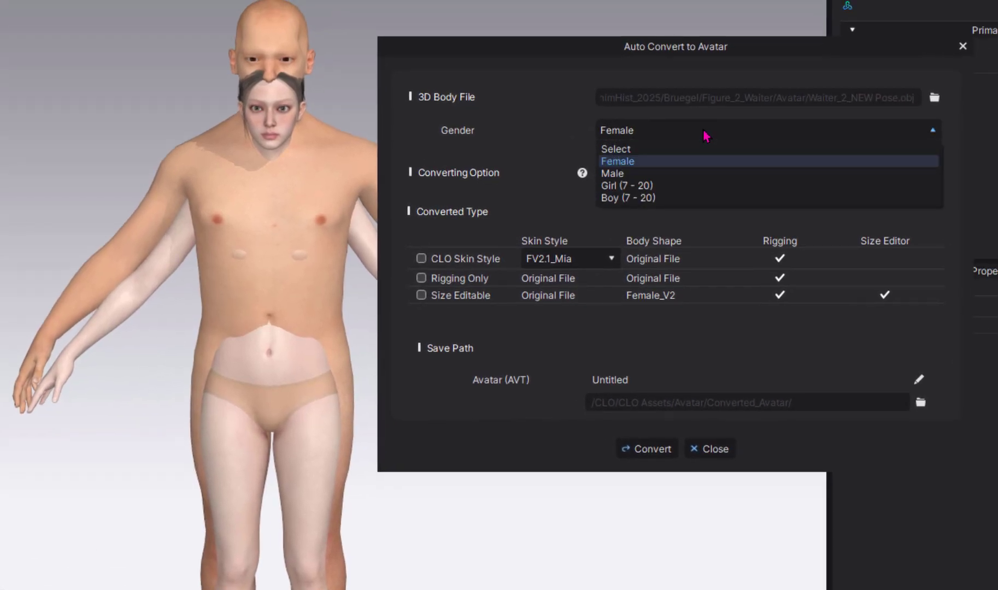
pyautogui.click(680, 175)
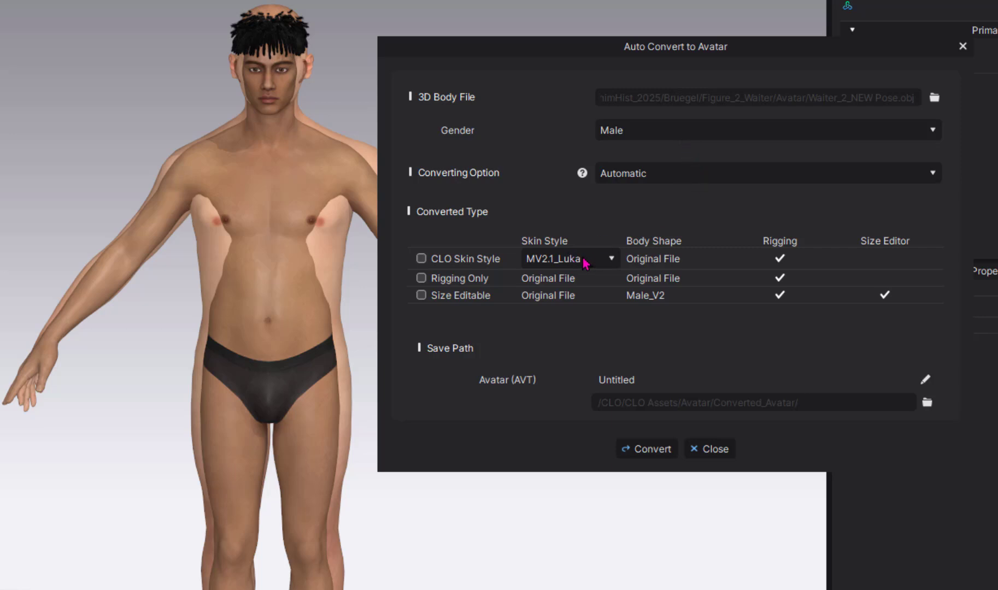
pyautogui.click(421, 277)
pyautogui.doubleClick(625, 380)
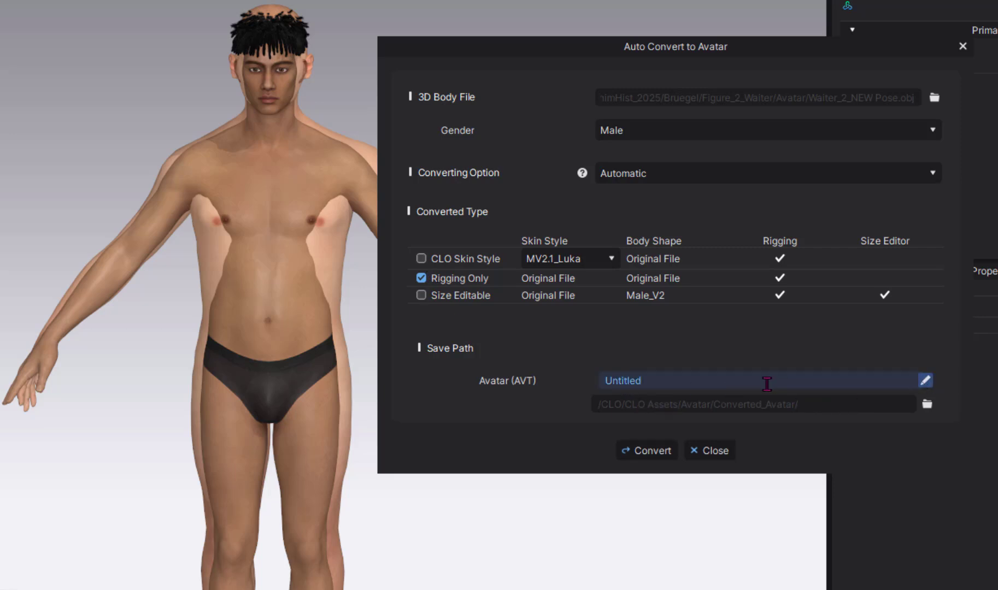
pyautogui.press('BackSpace')
pyautogui.press('BackSpace')
pyautogui.press('BackSpace')
pyautogui.press('BackSpace')
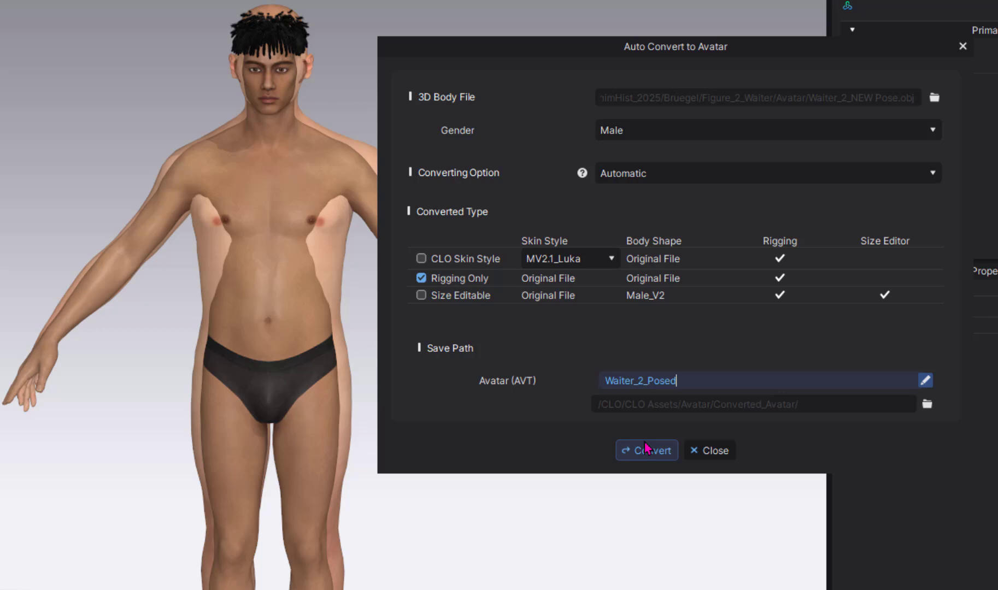
pyautogui.click(644, 445)
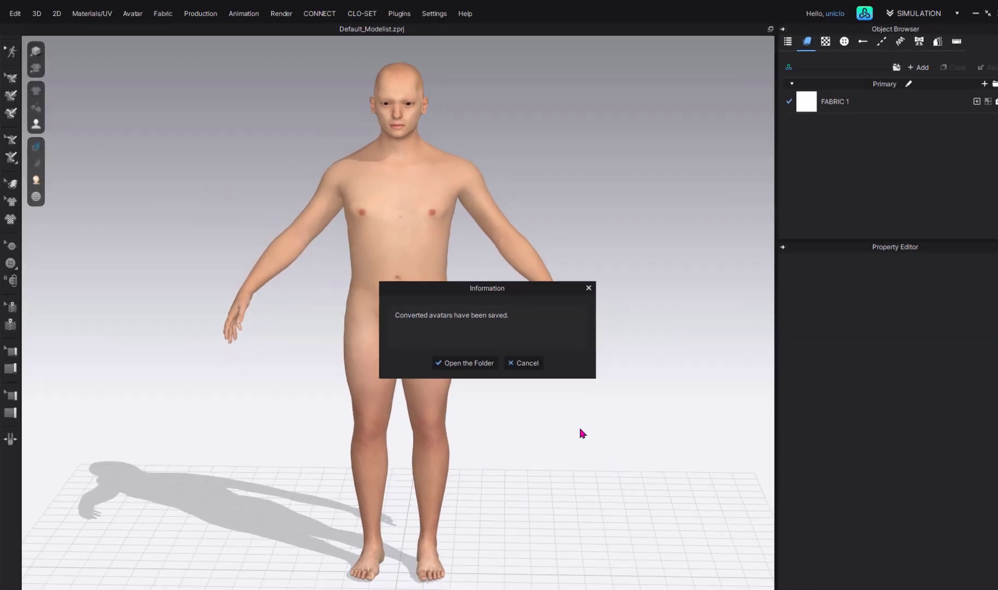
# - Open the converted-avatar folder, then delete the preview avatar from the scene
pyautogui.click(468, 363)
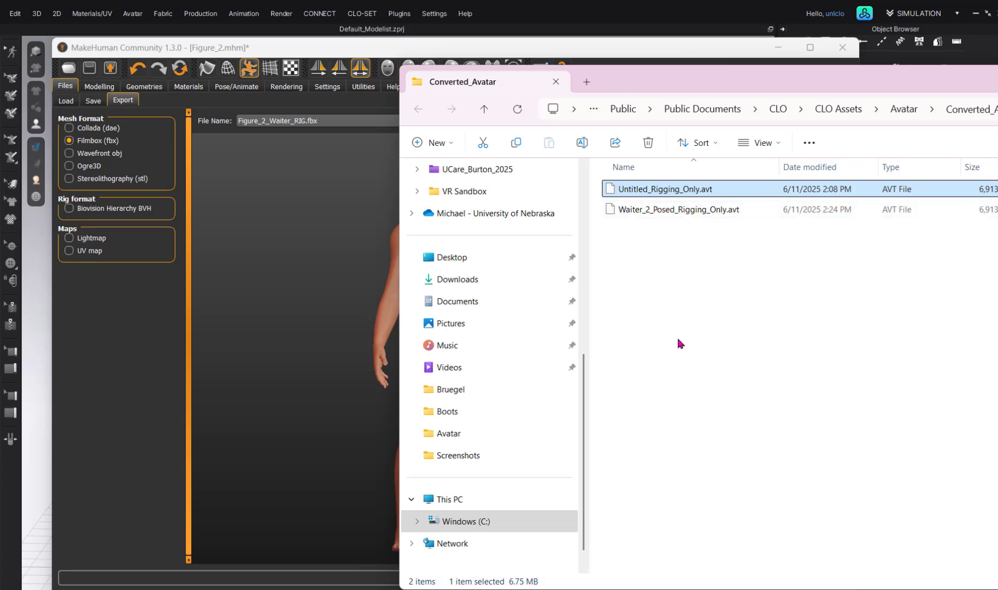
pyautogui.click(606, 21)
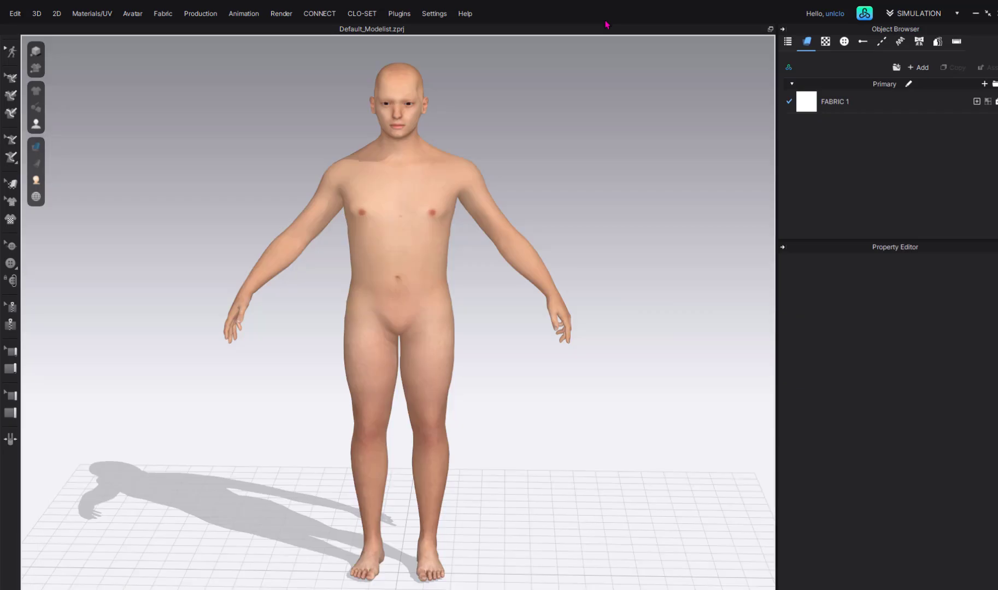
pyautogui.click(437, 327)
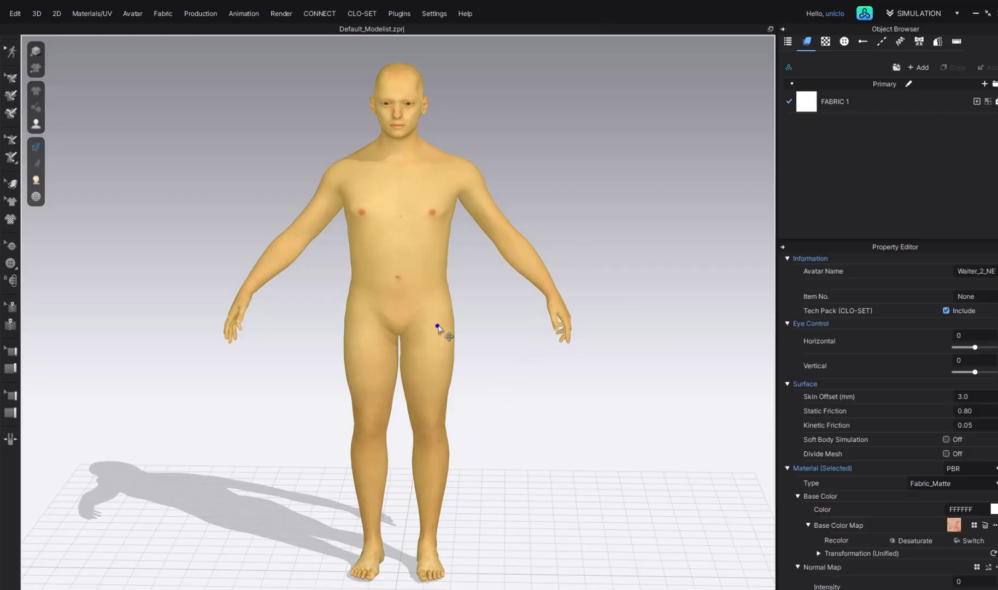
pyautogui.press('Delete')
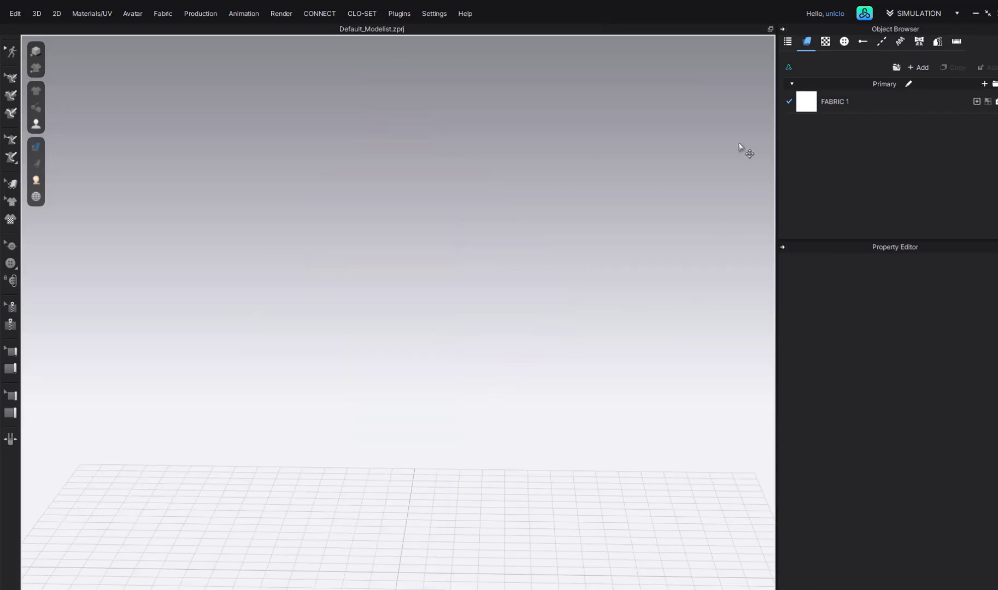
# - Load Waiter_2_Posed from the library's Converted_Avatar folder into the scene
pyautogui.click(864, 15)
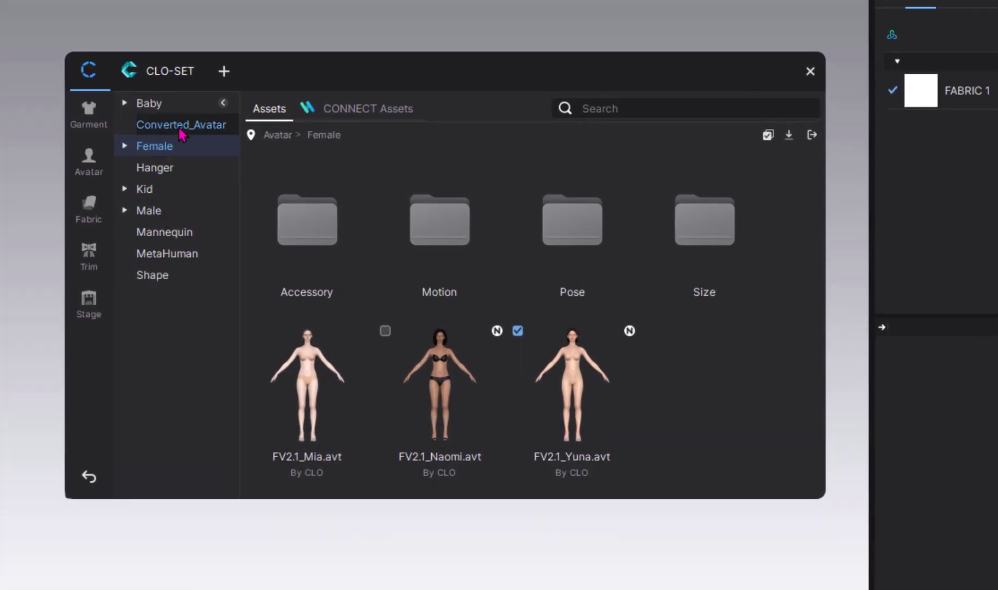
pyautogui.click(182, 126)
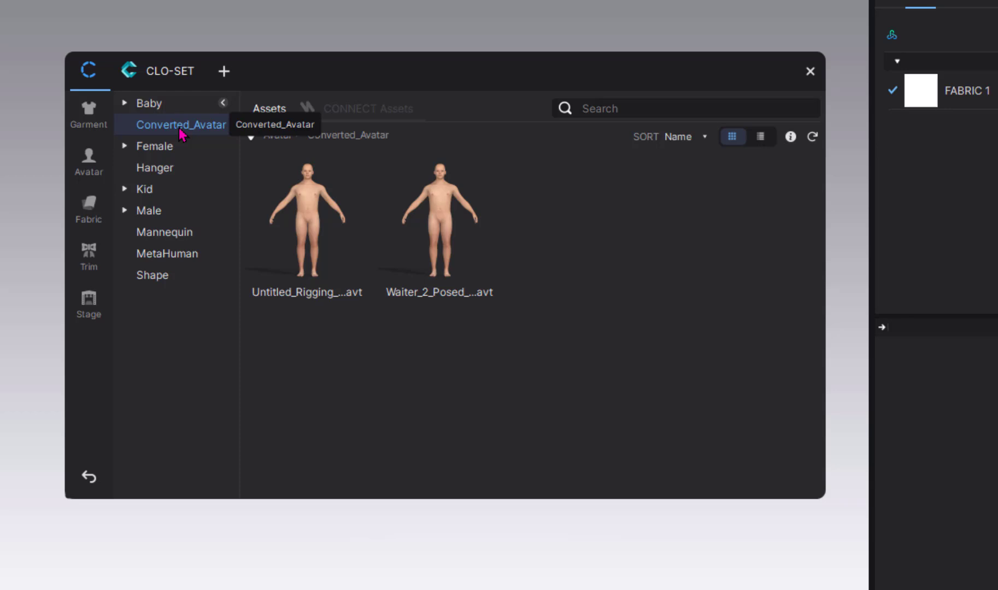
pyautogui.doubleClick(442, 233)
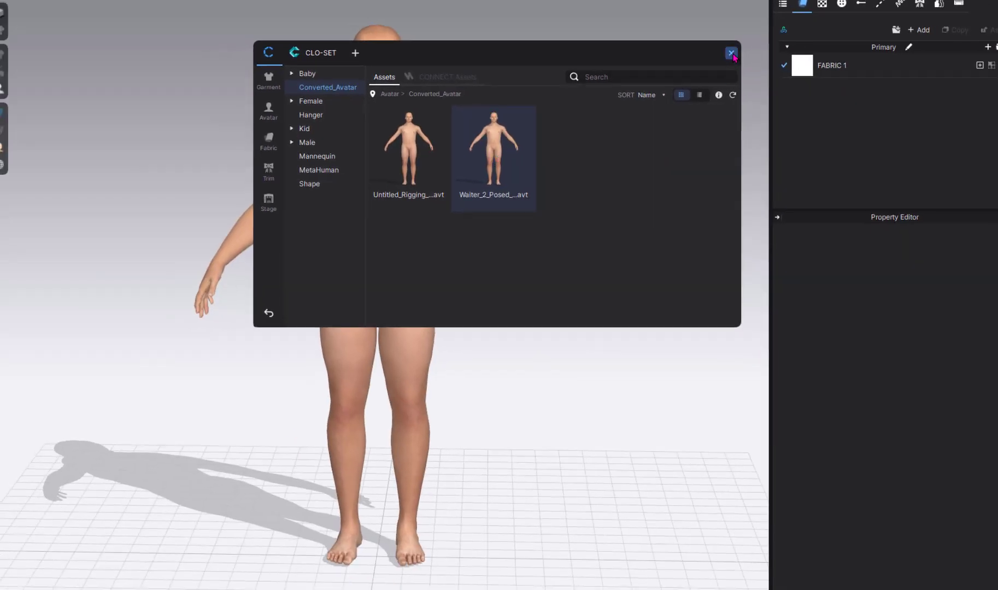
pyautogui.click(731, 53)
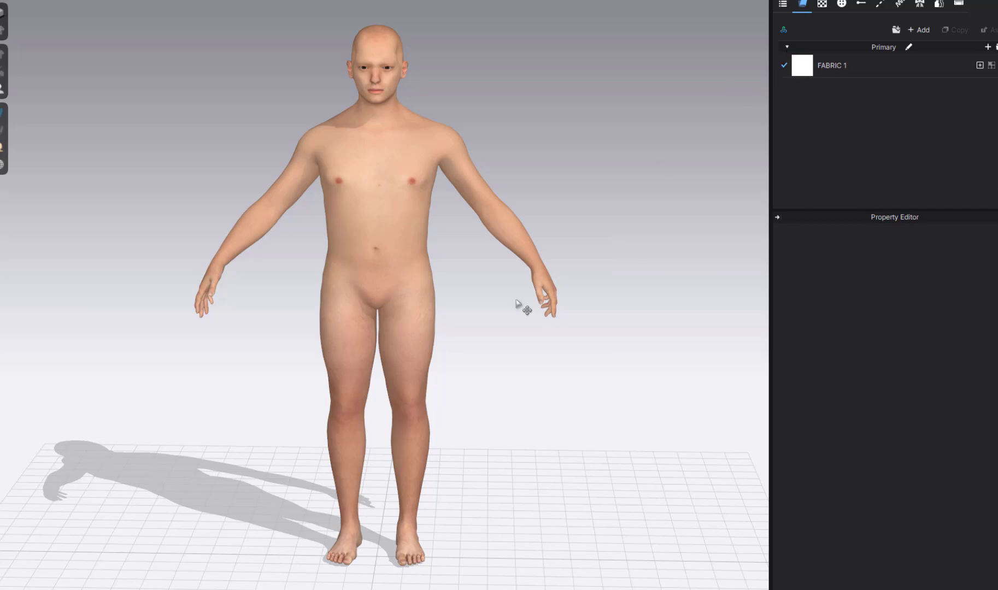
pyautogui.moveTo(523, 311); pyautogui.dragTo(526, 332, button='middle')
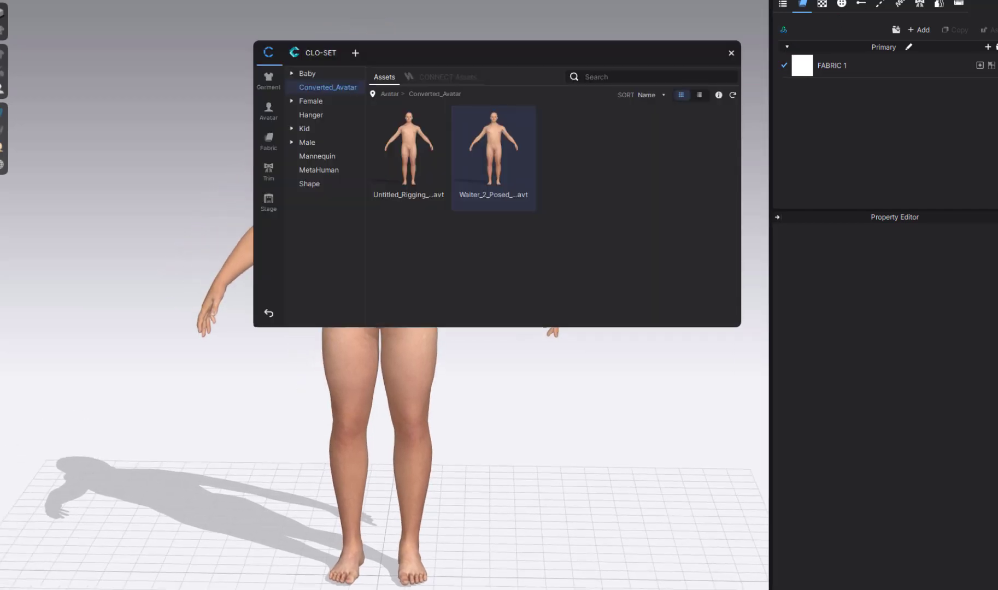
# - Apply the MV2_Sitting pose from the Male > Pose library folder
pyautogui.click(269, 109)
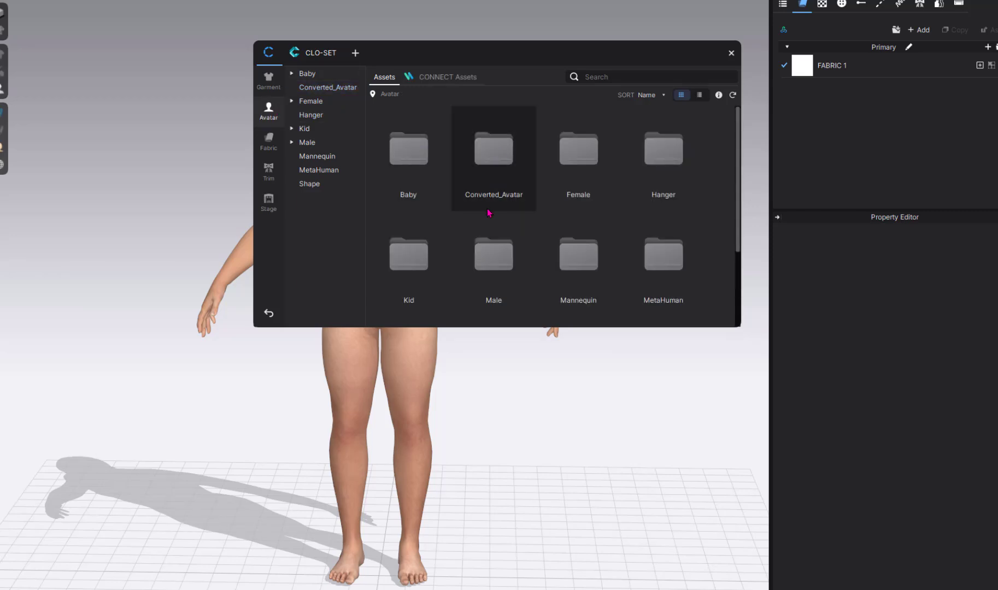
pyautogui.doubleClick(491, 246)
pyautogui.doubleClick(583, 152)
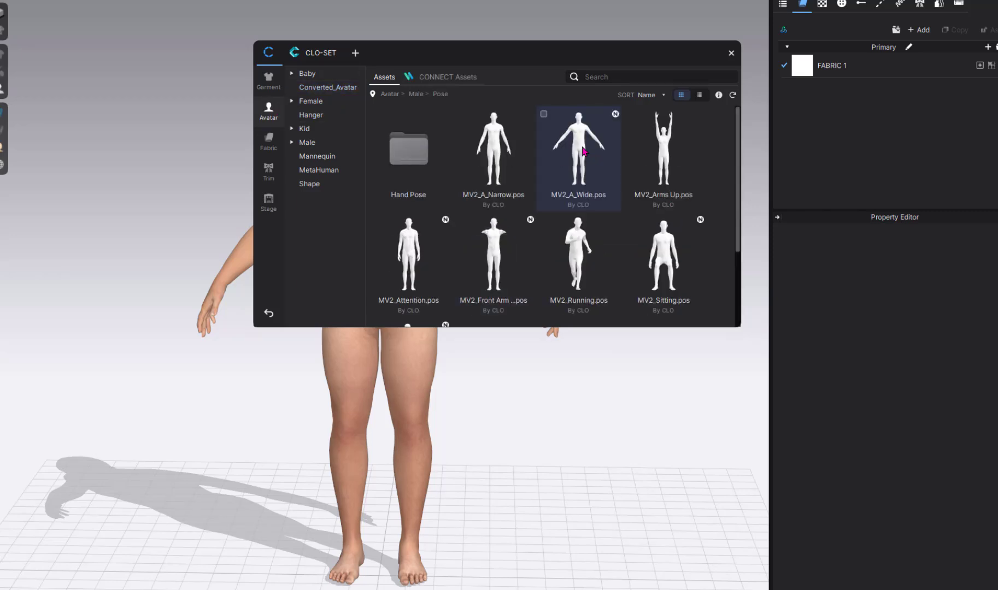
pyautogui.doubleClick(648, 251)
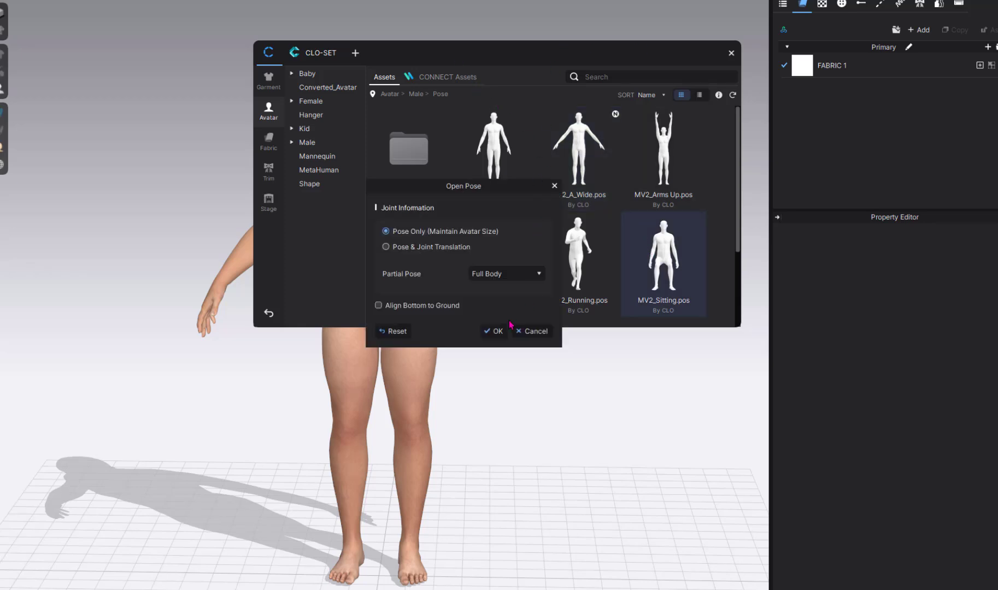
pyautogui.click(494, 331)
pyautogui.moveTo(493, 52); pyautogui.dragTo(561, 32)
# - Apply the walking motion from Male > Motion with a 30-frame transition
pyautogui.click(664, 94)
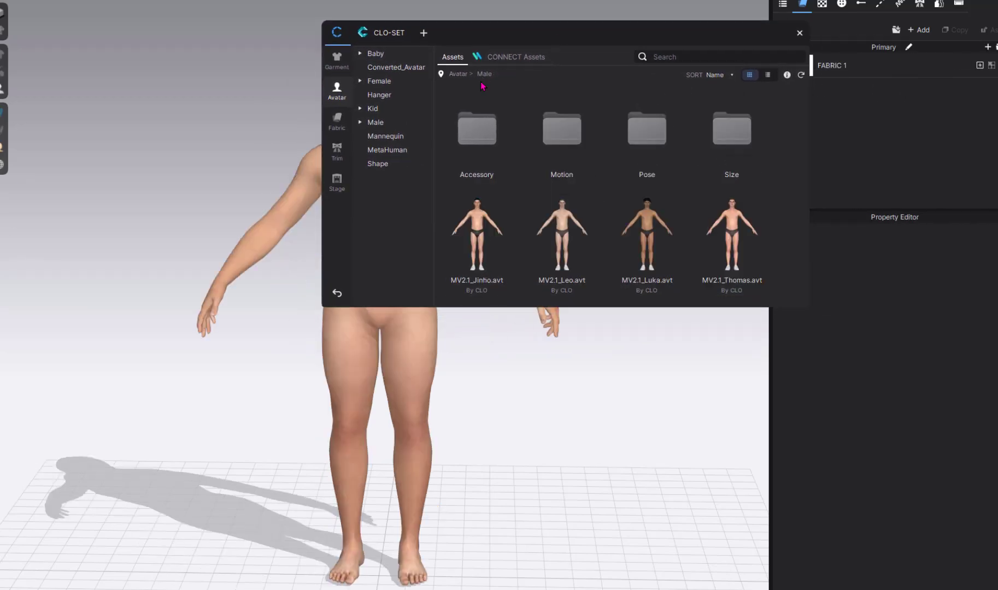
pyautogui.doubleClick(557, 155)
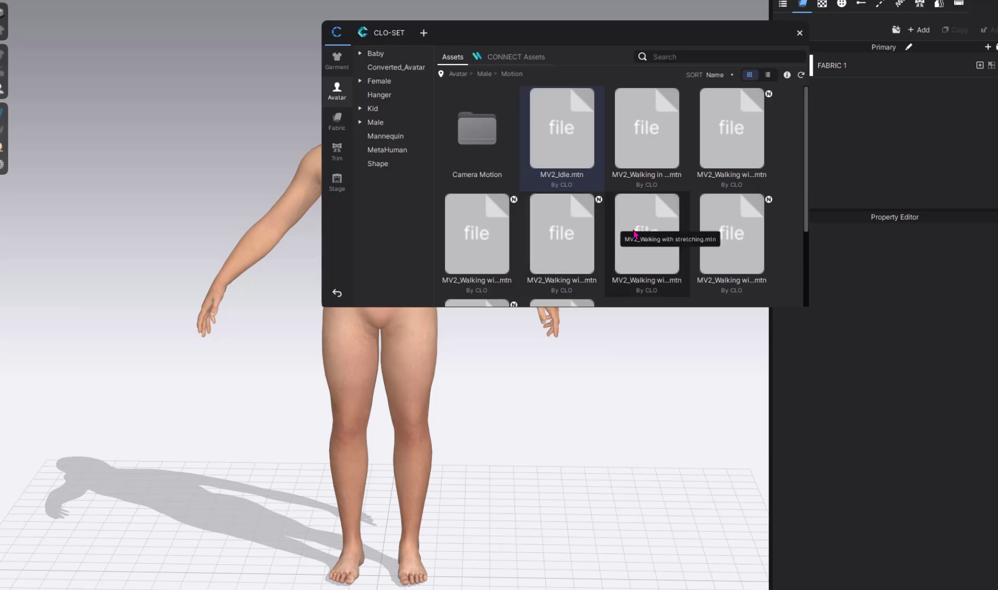
pyautogui.doubleClick(644, 157)
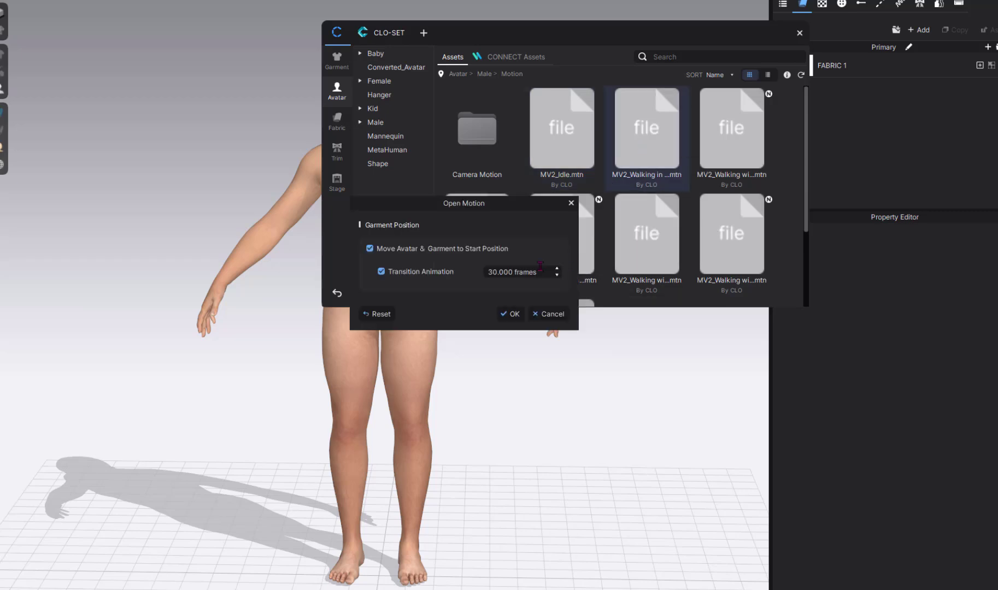
pyautogui.click(500, 313)
pyautogui.moveTo(571, 37); pyautogui.dragTo(681, 27)
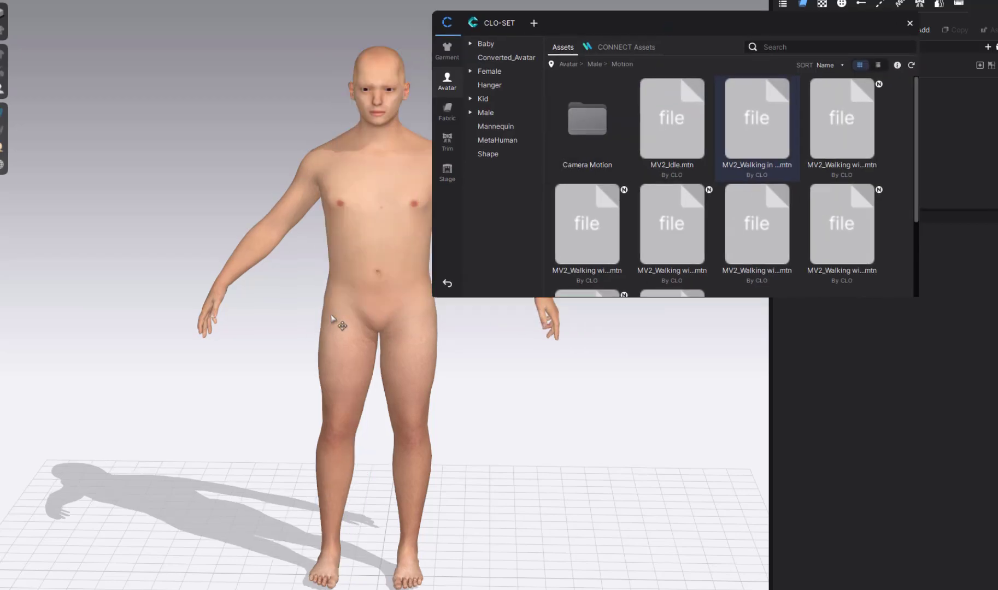
pyautogui.click(910, 23)
pyautogui.moveTo(495, 298); pyautogui.dragTo(511, 284, button='middle')
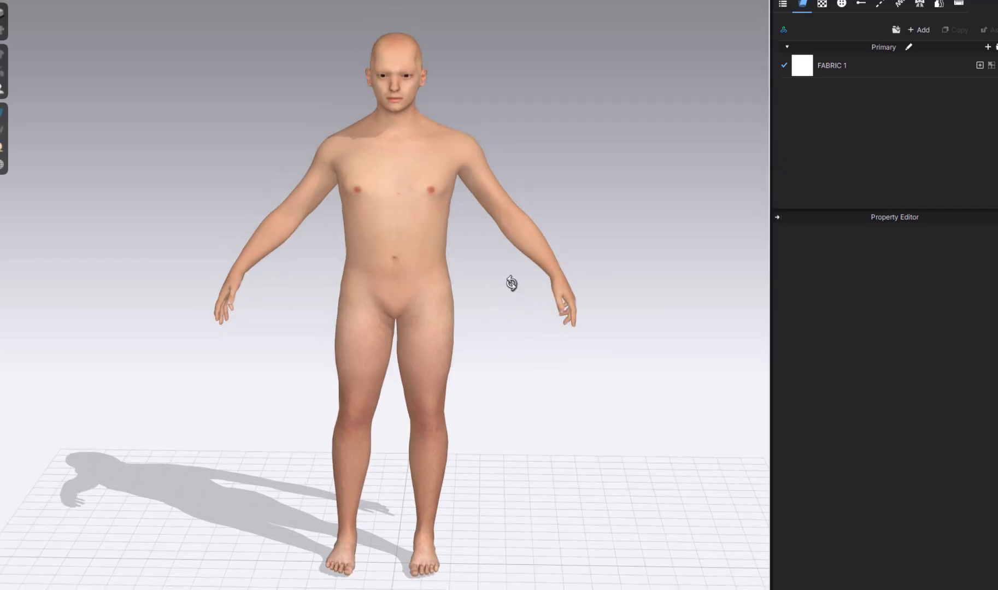
pyautogui.moveTo(512, 284); pyautogui.dragTo(514, 267, button='right')
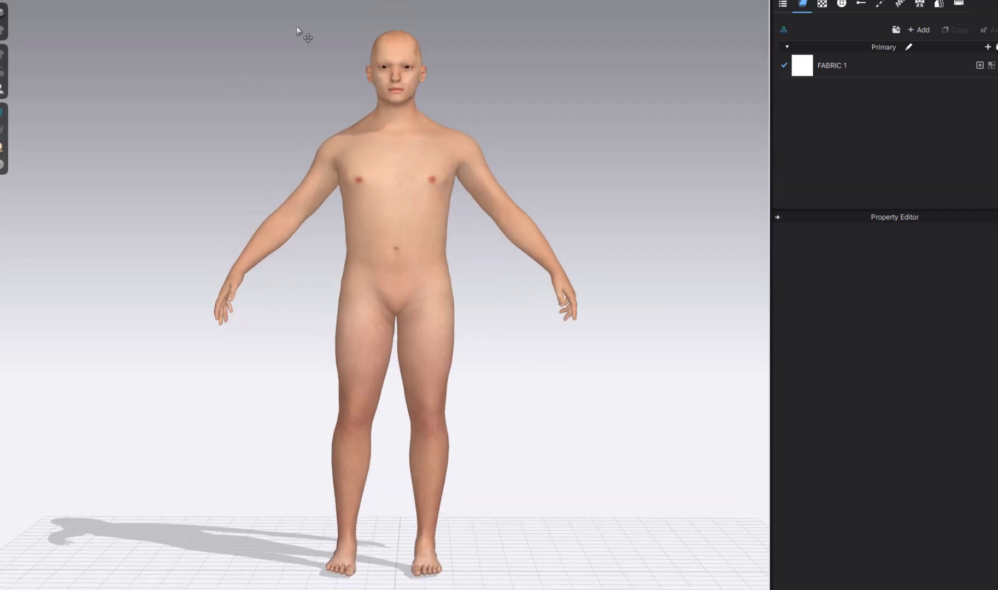
# - Scrub the walk animation in the Animation Editor, stopping mid-stride at frame 56
pyautogui.click(36, 0)
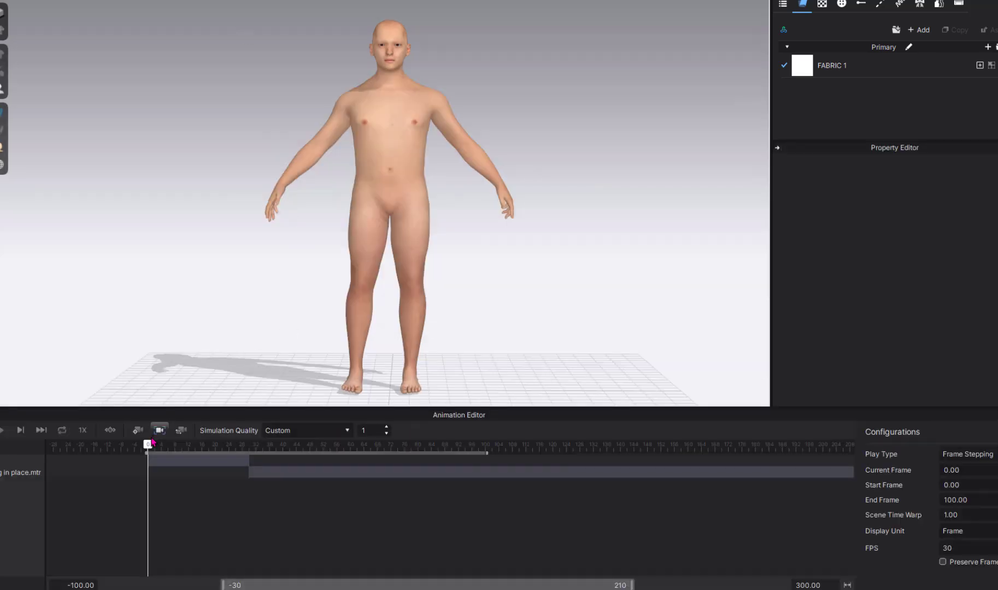
pyautogui.moveTo(194, 446); pyautogui.dragTo(337, 457)
pyautogui.moveTo(507, 281)
pyautogui.mouseDown(button='right')
pyautogui.moveTo(437, 312)
pyautogui.moveTo(276, 285)
pyautogui.moveTo(343, 292)
pyautogui.moveTo(493, 281)
pyautogui.moveTo(515, 270)
pyautogui.mouseUp(button='right')
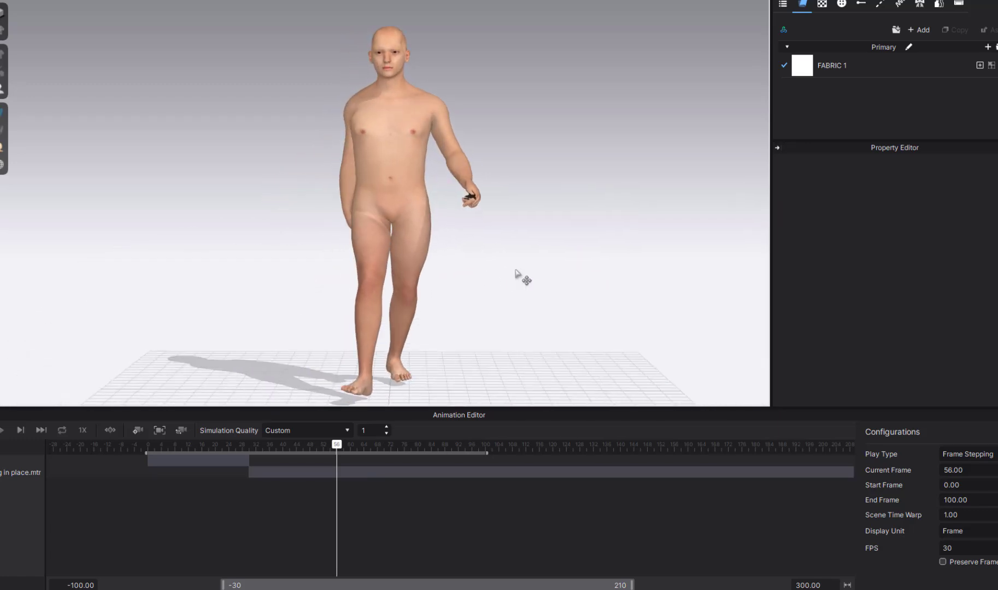